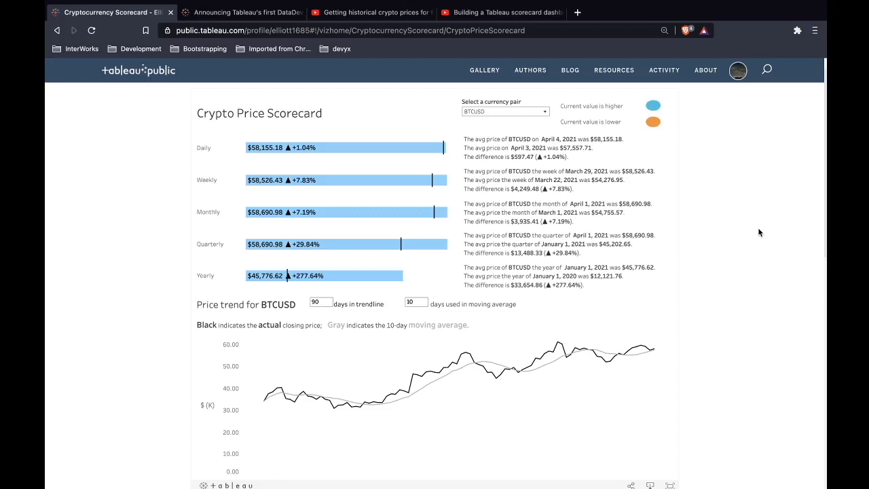
# - Browse the open browser tabs showing the DataDev Day announcement, the published Crypto Price Scorecard and the related YouTube video
pyautogui.click(275, 12)
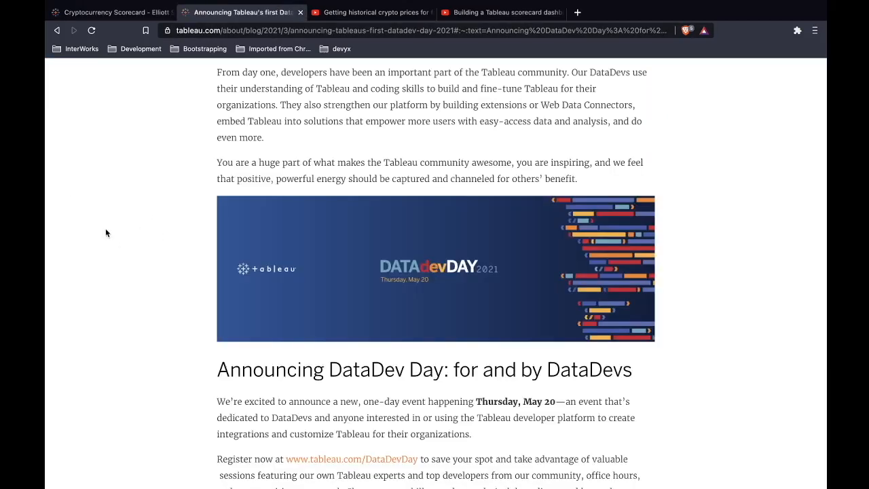
pyautogui.click(134, 17)
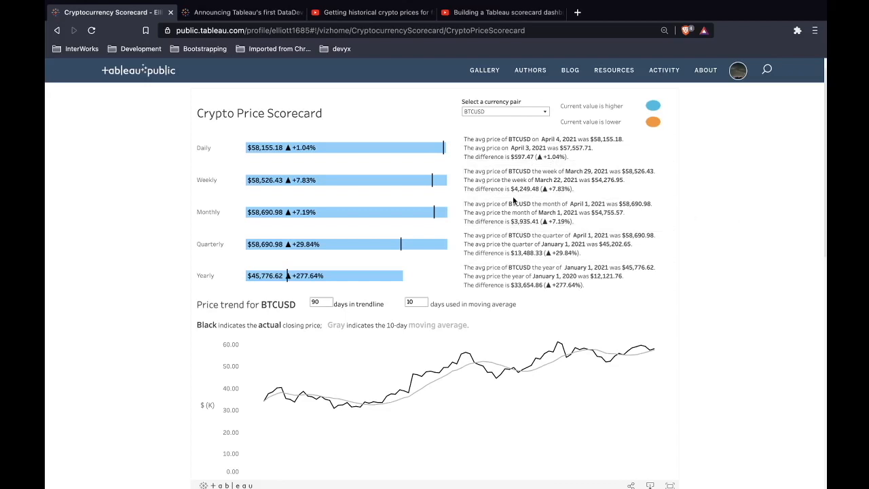
pyautogui.moveTo(402, 154)
pyautogui.moveTo(423, 186)
pyautogui.click(346, 12)
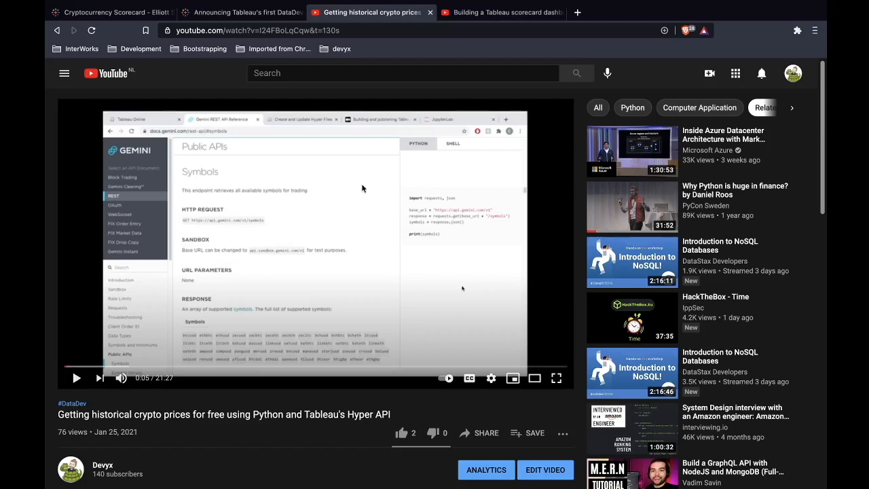
# - Select each period's comparison bar sheet on the Crypto Price Scorecard dashboard in turn, from Daily down to Quarterly
pyautogui.hotkey('ctrl', 'Right')
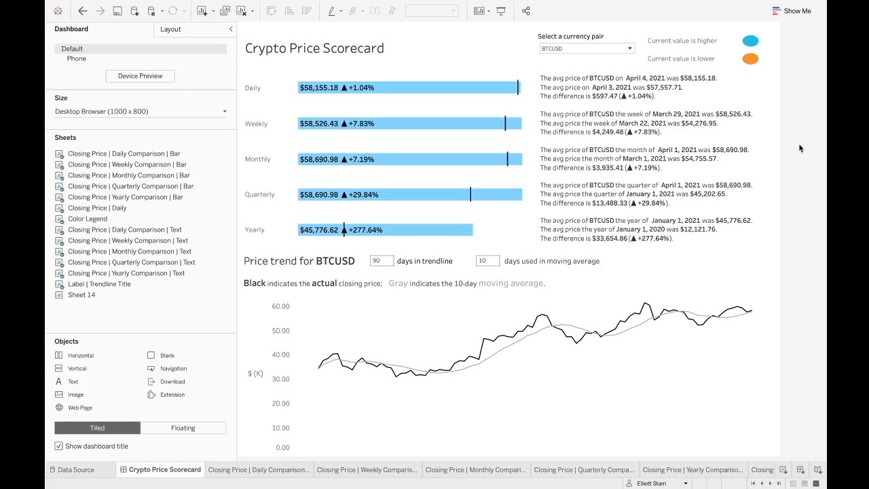
pyautogui.click(531, 101)
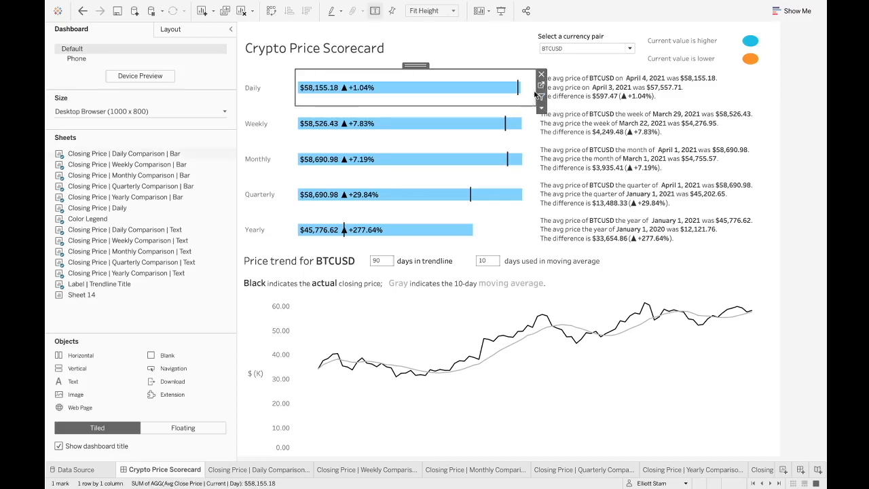
pyautogui.moveTo(493, 93)
pyautogui.click(529, 125)
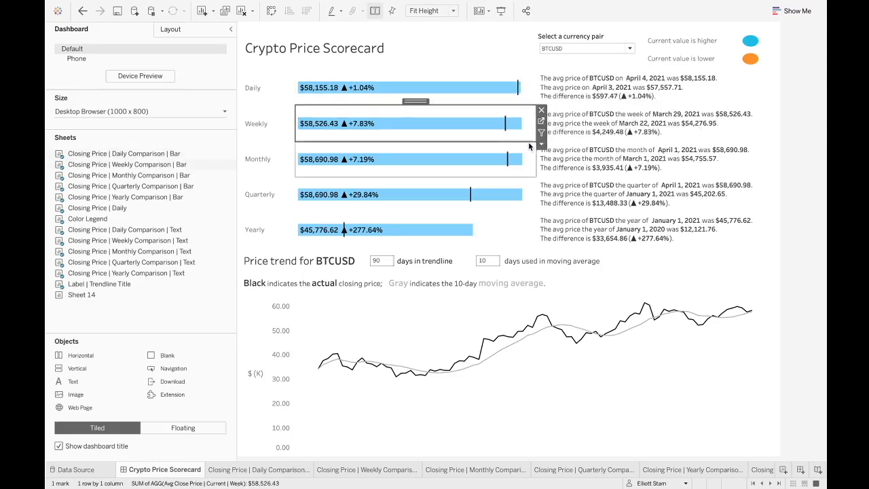
pyautogui.click(507, 161)
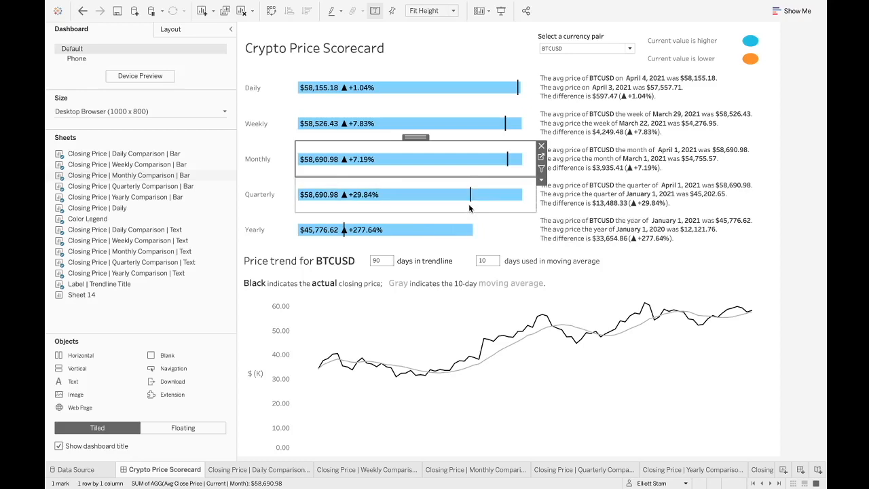
pyautogui.click(534, 208)
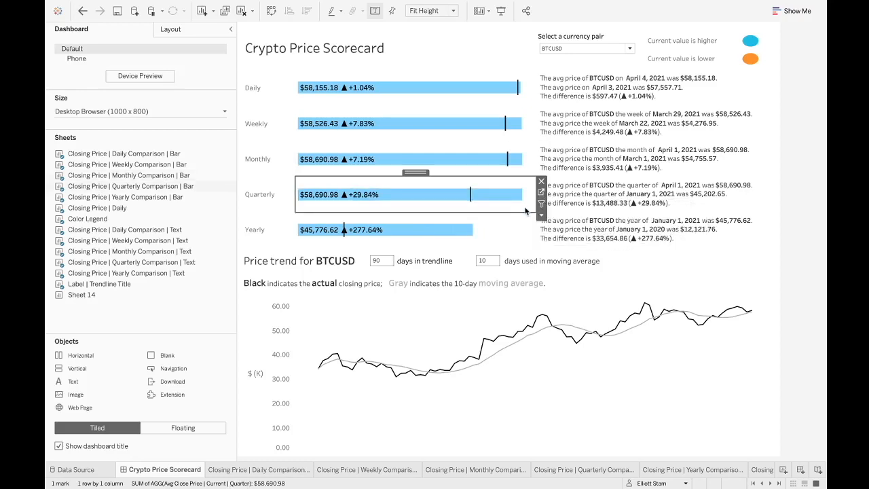
# - Open the quarterly and daily comparison bar sheets from the dashboard, returning to the dashboard after each
pyautogui.click(542, 196)
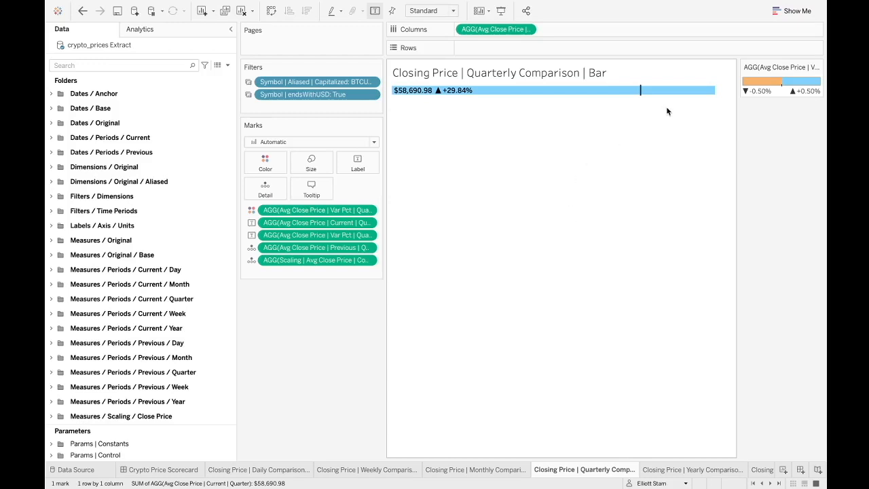
pyautogui.click(182, 470)
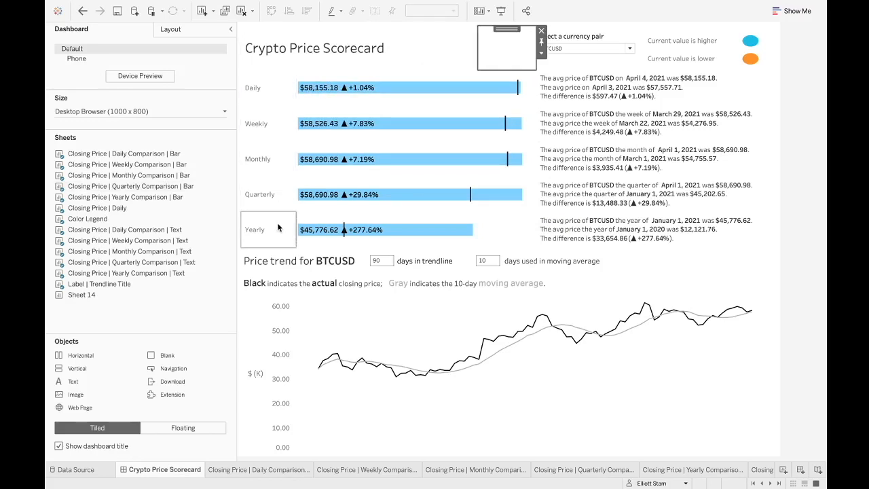
pyautogui.click(527, 93)
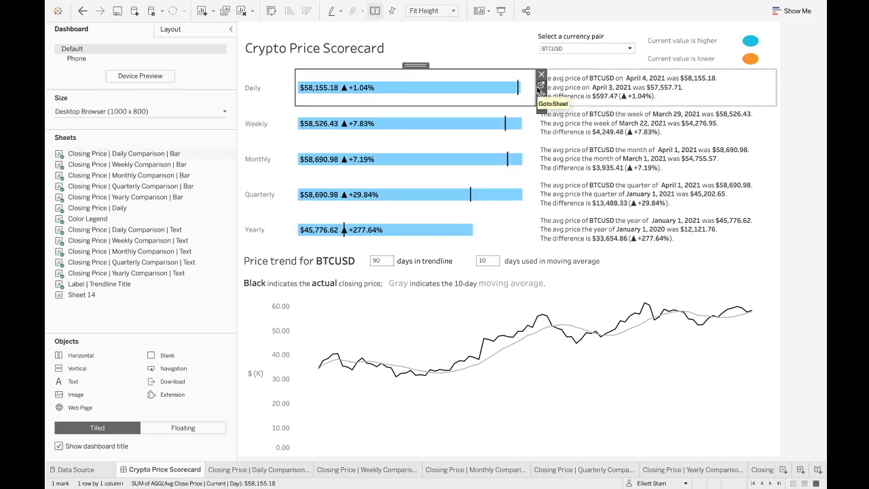
pyautogui.click(541, 86)
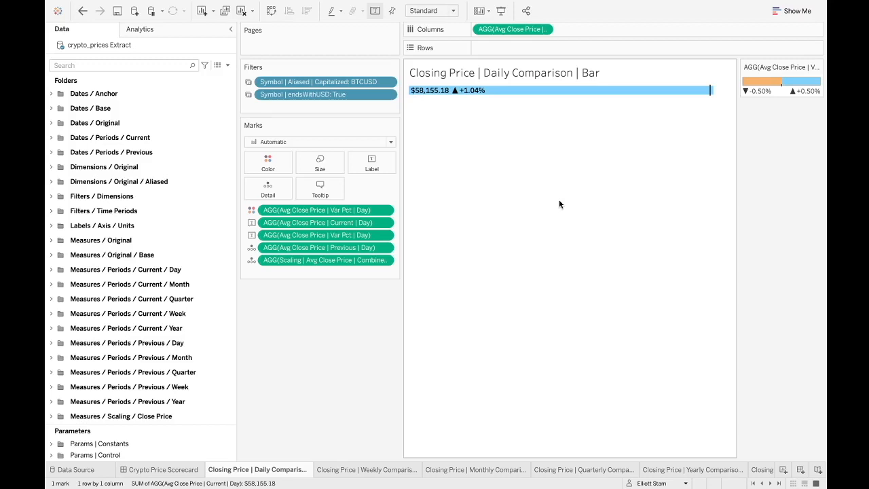
pyautogui.click(175, 469)
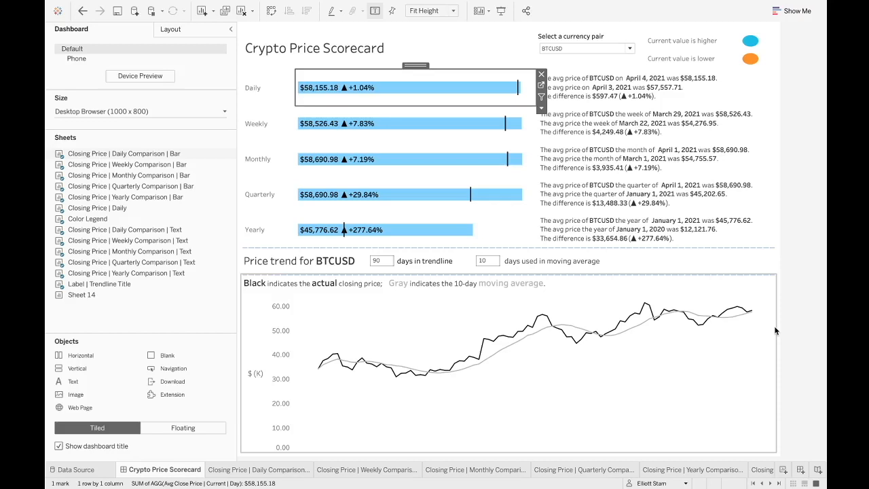
# - Select the yearly comparison bar on the dashboard, then open the blank Sheet 14 worksheet
pyautogui.click(501, 237)
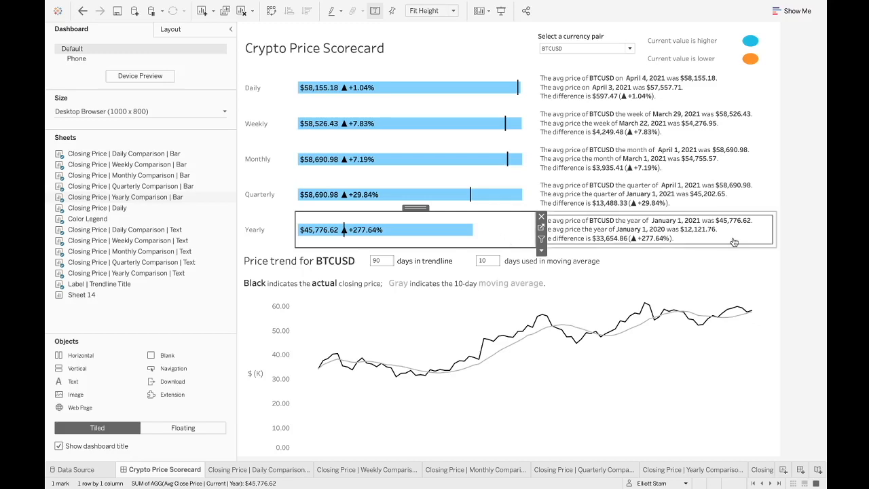
pyautogui.click(796, 239)
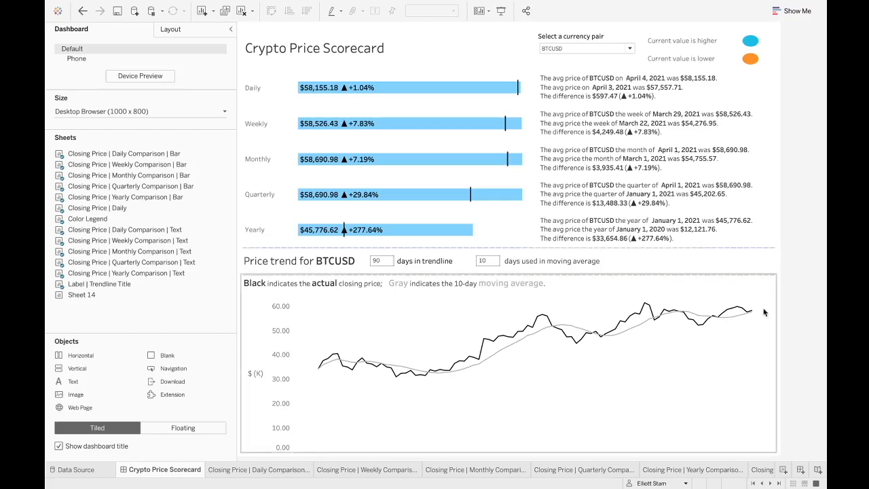
pyautogui.click(779, 483)
pyautogui.click(756, 470)
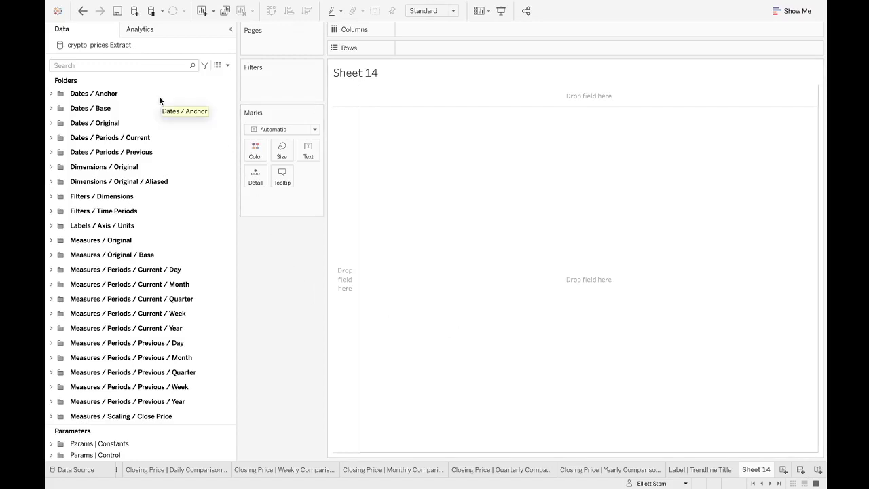
# - Expand the Dates / Original, Dimensions / Original and Measures / Original folders in the Data pane
pyautogui.click(52, 124)
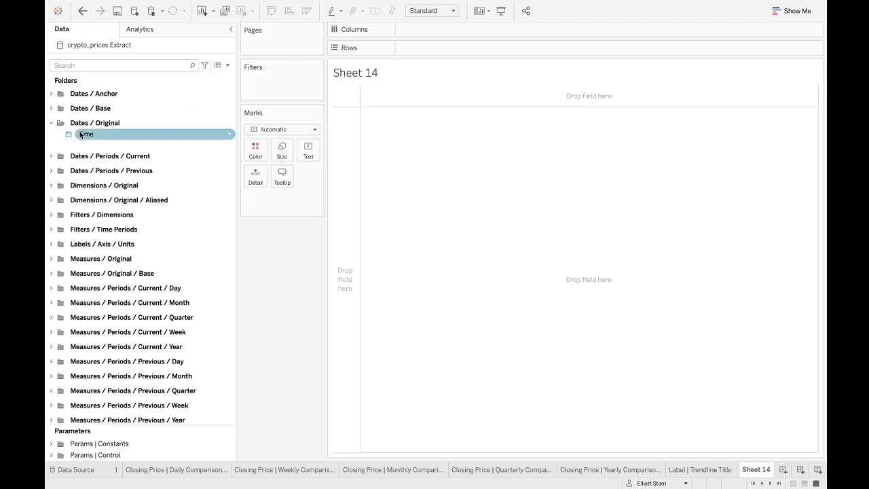
pyautogui.click(57, 187)
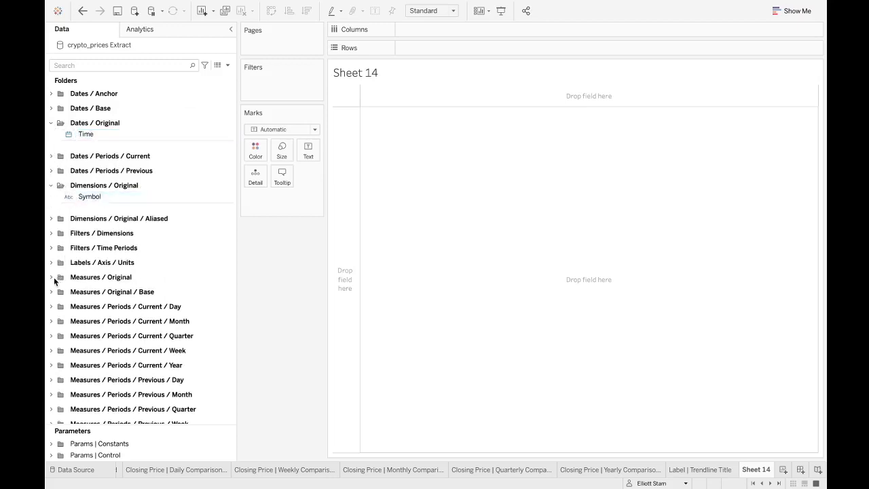
pyautogui.click(51, 278)
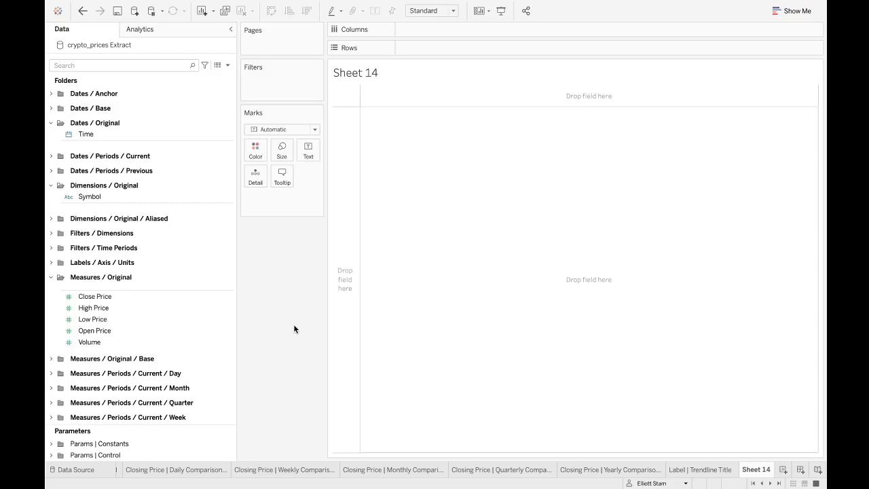
# - In a separate Tableau window, connect to the crypto_prices.hyper file and open its first worksheet
pyautogui.hotkey('ctrl', 'Right')
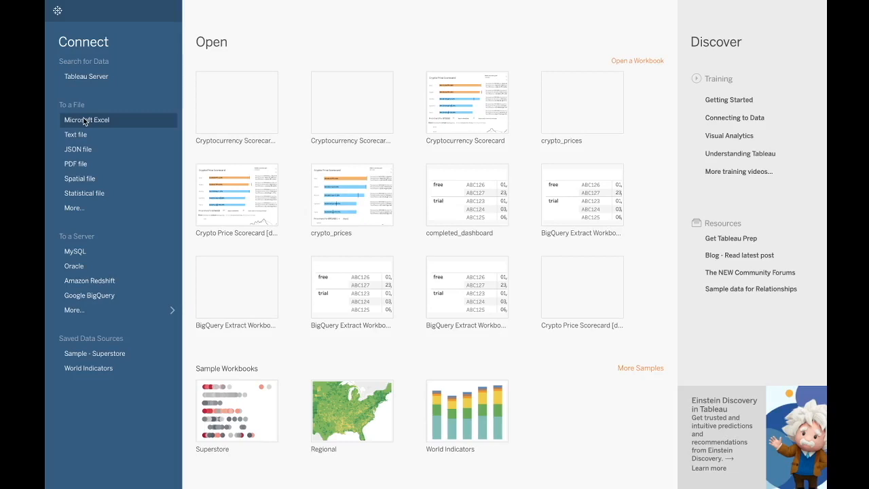
pyautogui.click(94, 215)
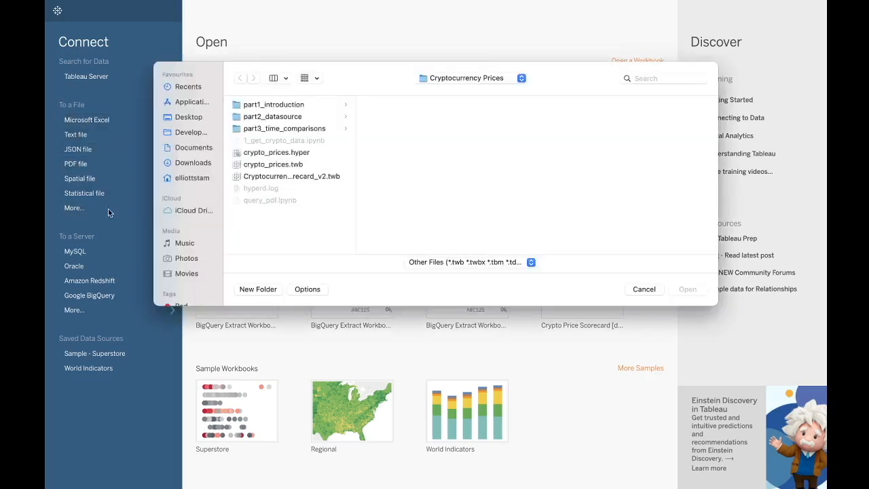
pyautogui.click(280, 155)
pyautogui.click(673, 290)
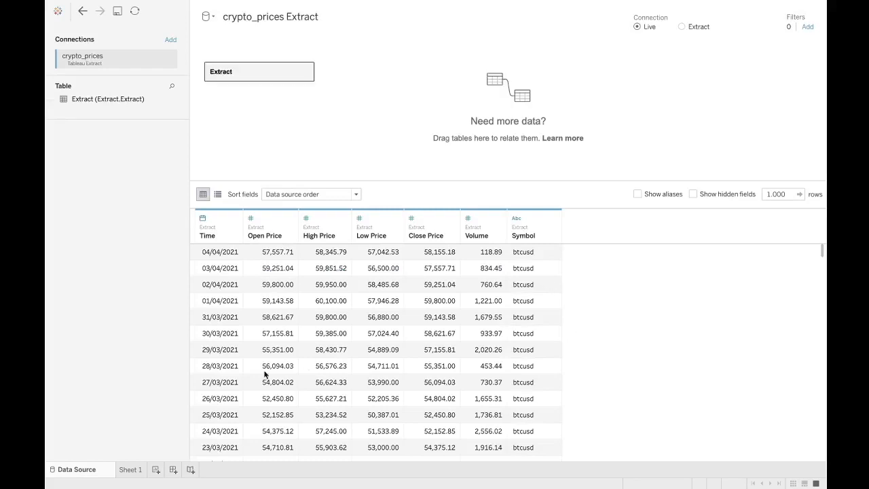
pyautogui.click(130, 470)
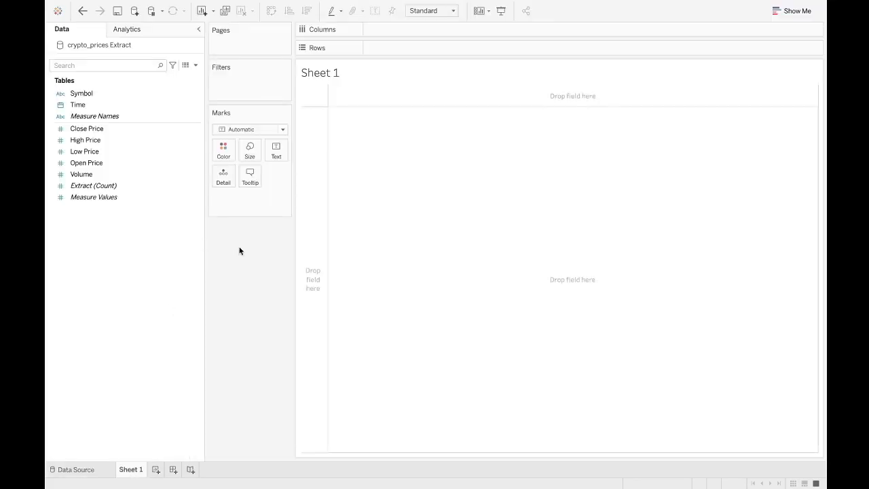
# - Examine the original fields listed in the new workbook's Data pane
pyautogui.click(152, 113)
pyautogui.click(142, 94)
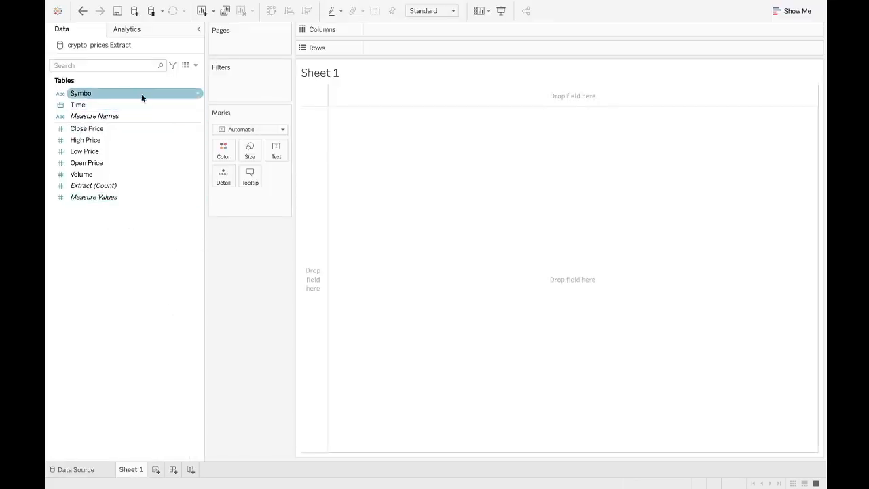
pyautogui.click(124, 241)
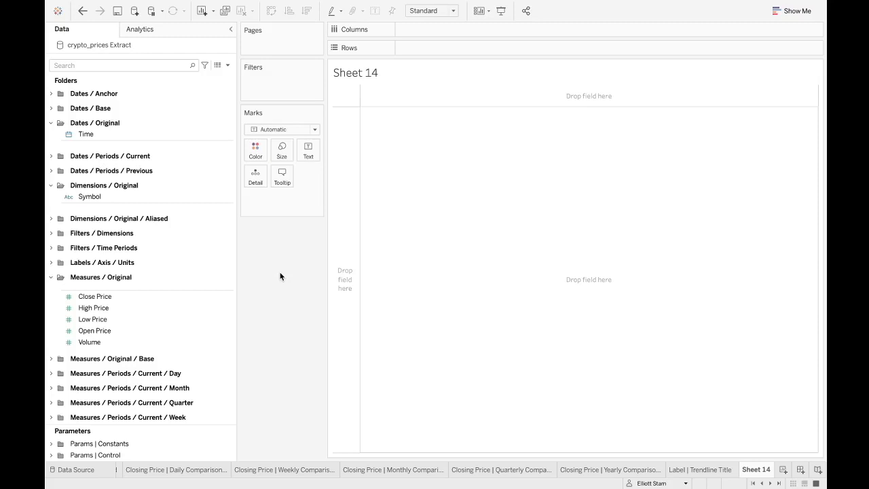
# - Switch the Data pane to group fields by data source table
pyautogui.scroll(-10, 170, 351)
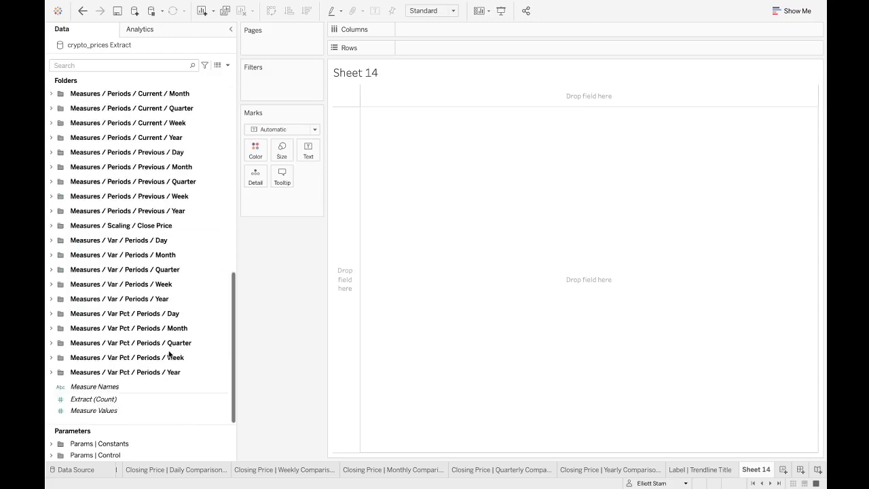
pyautogui.rightClick(139, 422)
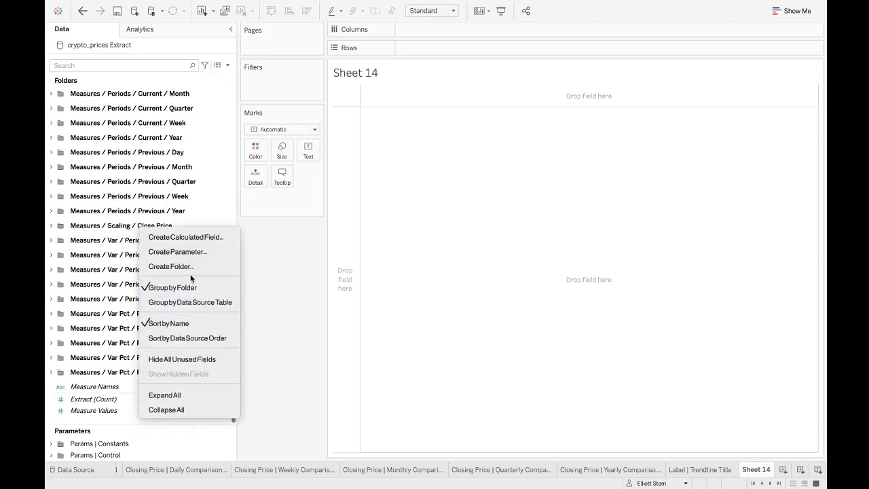
pyautogui.click(188, 301)
# - Scroll through the full ungrouped list of calculated fields
pyautogui.scroll(10, 194, 255)
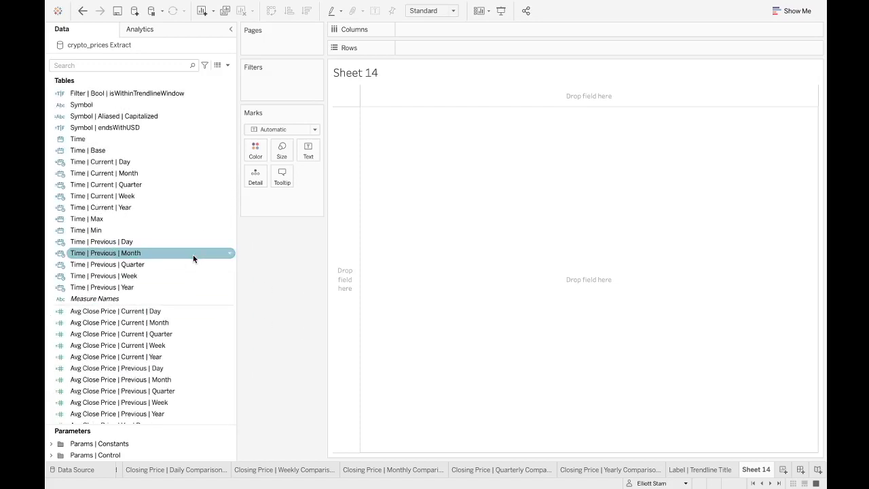
pyautogui.scroll(-3, 170, 300)
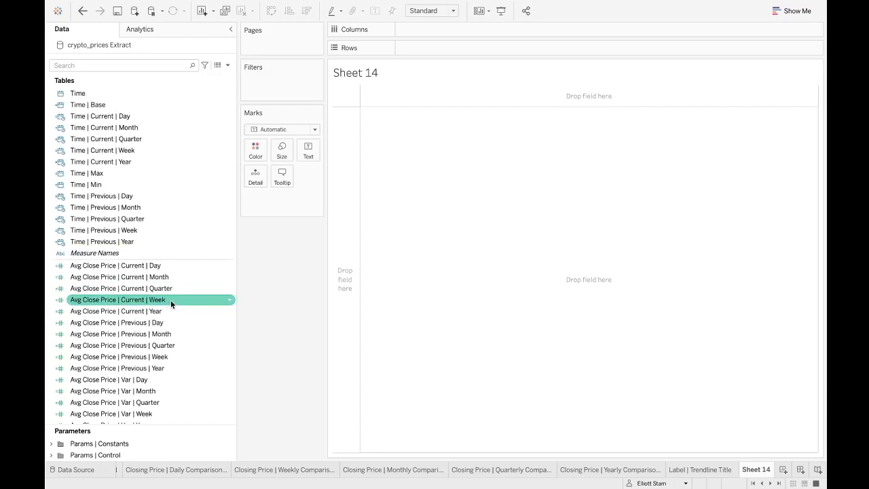
pyautogui.scroll(-8, 171, 300)
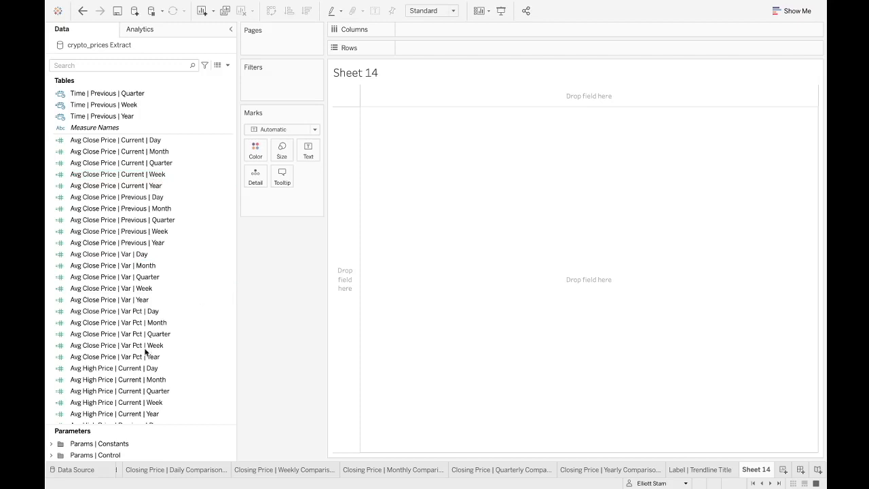
pyautogui.scroll(-10, 147, 356)
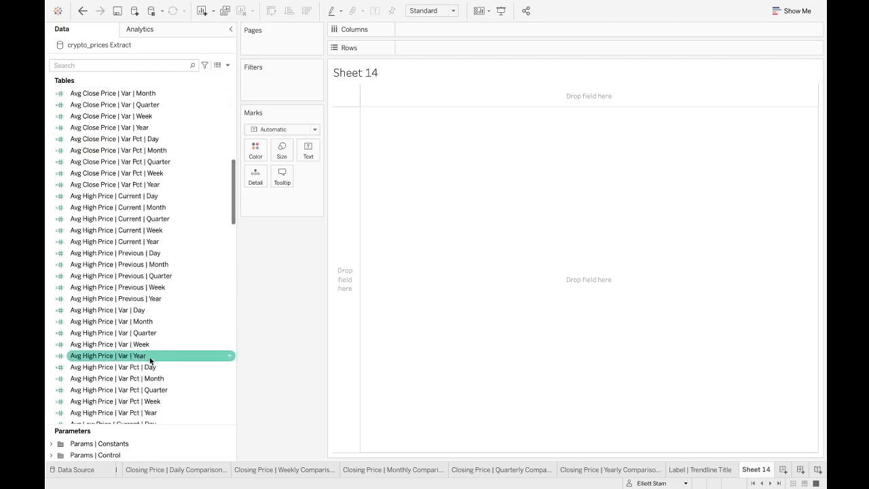
pyautogui.scroll(-20, 159, 413)
# - Regroup the Data pane fields by folder and collapse the Measures / Original folder
pyautogui.rightClick(150, 420)
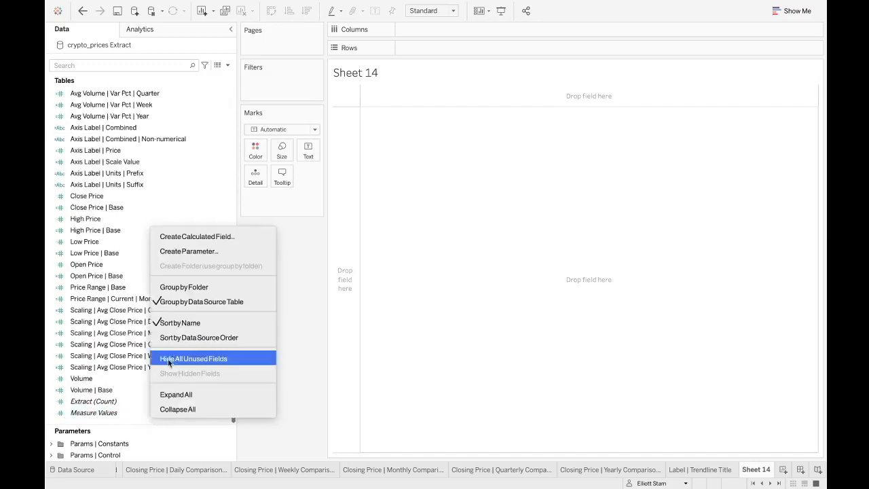
pyautogui.click(198, 286)
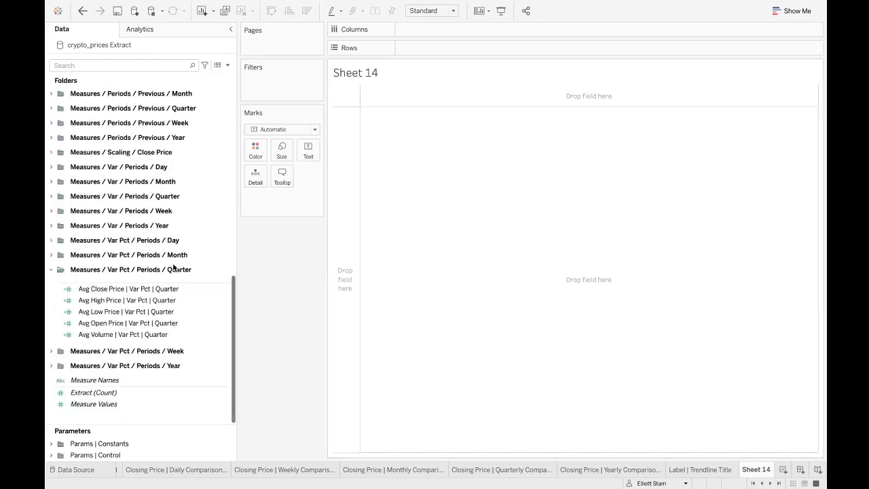
pyautogui.scroll(15, 165, 242)
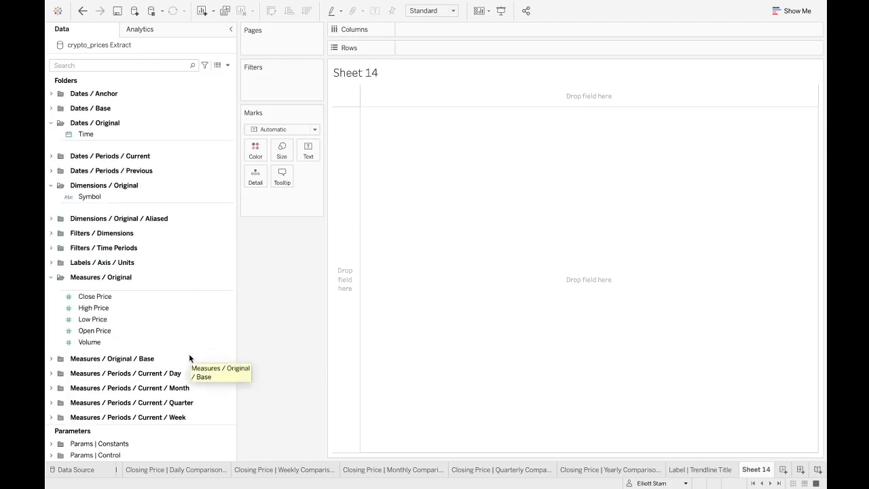
pyautogui.click(52, 276)
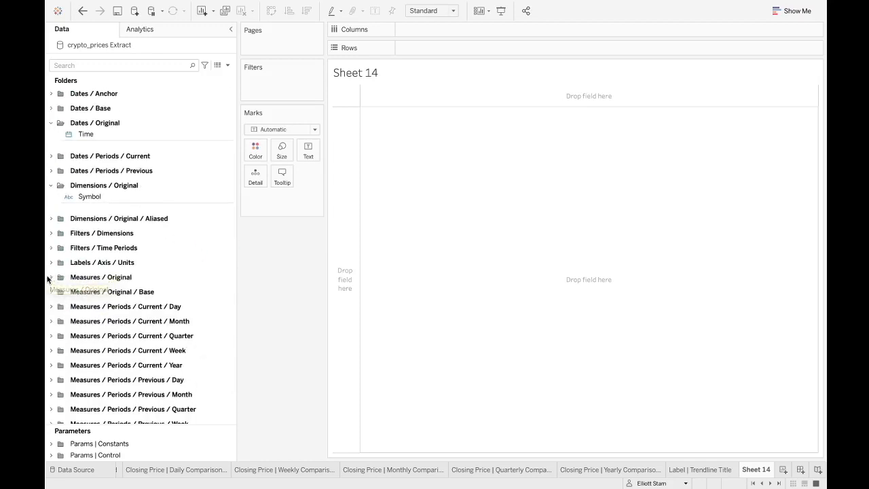
# - Browse the folders and expand the Measures / Var Pct / Periods / Quarter folder to examine its fields
pyautogui.click(51, 185)
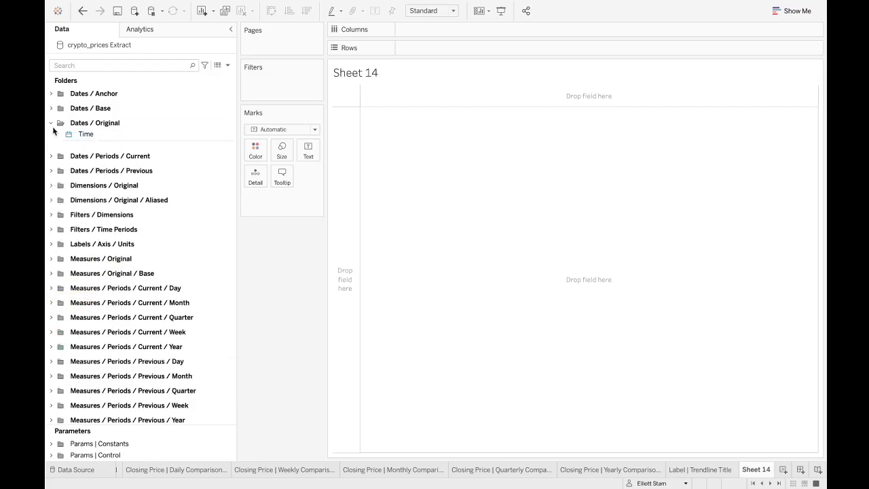
pyautogui.click(52, 123)
pyautogui.scroll(-6, 72, 270)
pyautogui.click(71, 269)
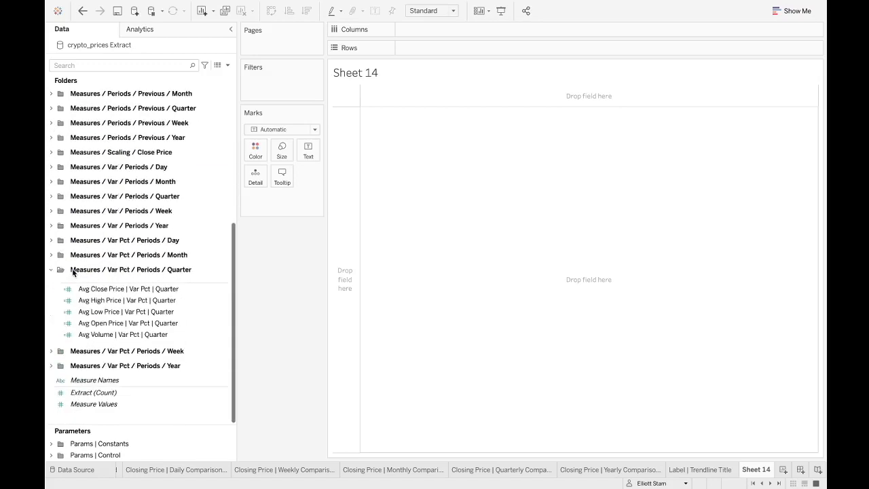
pyautogui.scroll(1, 94, 231)
pyautogui.click(51, 285)
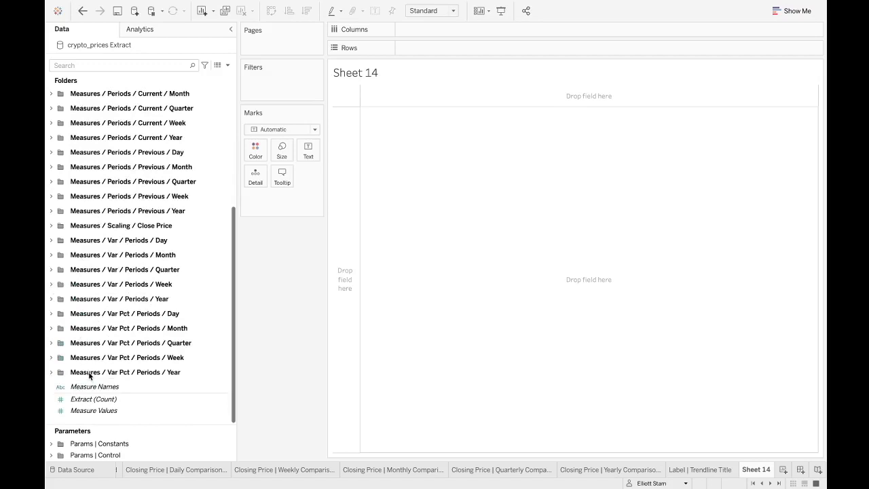
pyautogui.scroll(6, 111, 260)
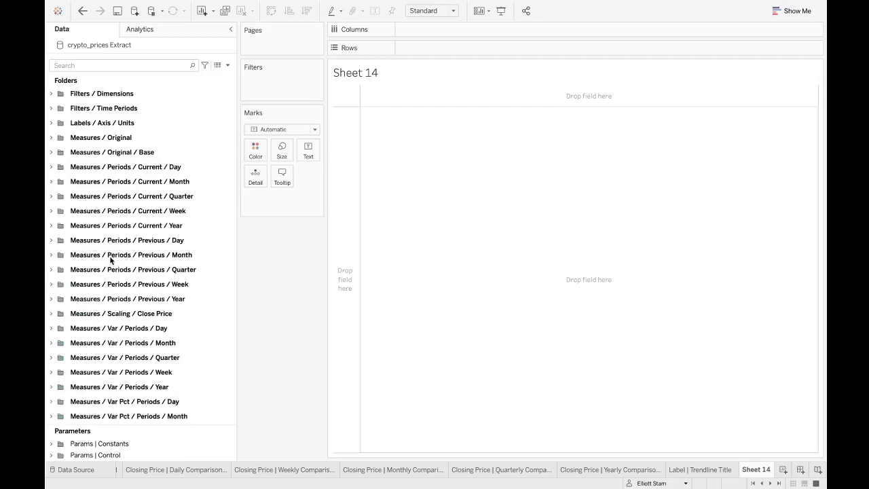
# - Examine the fields in the Measures / Periods / Current / Week folder and reopen the Dates / Original folder
pyautogui.click(52, 211)
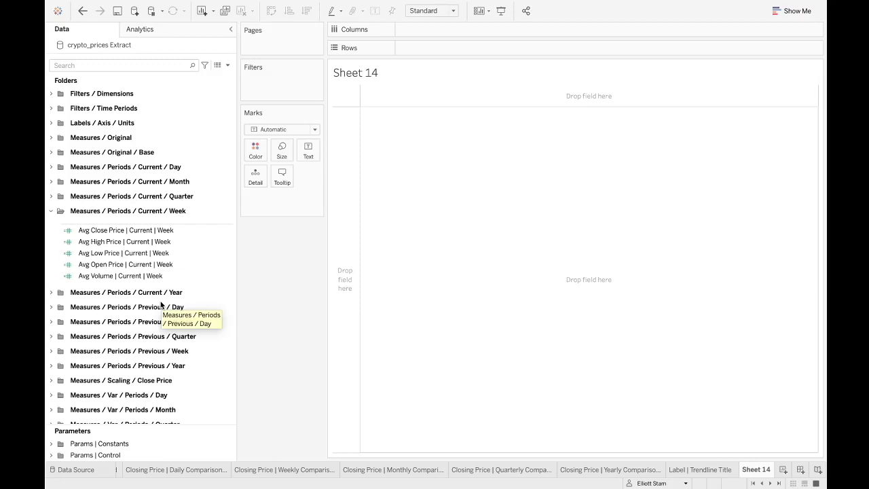
pyautogui.scroll(2, 108, 258)
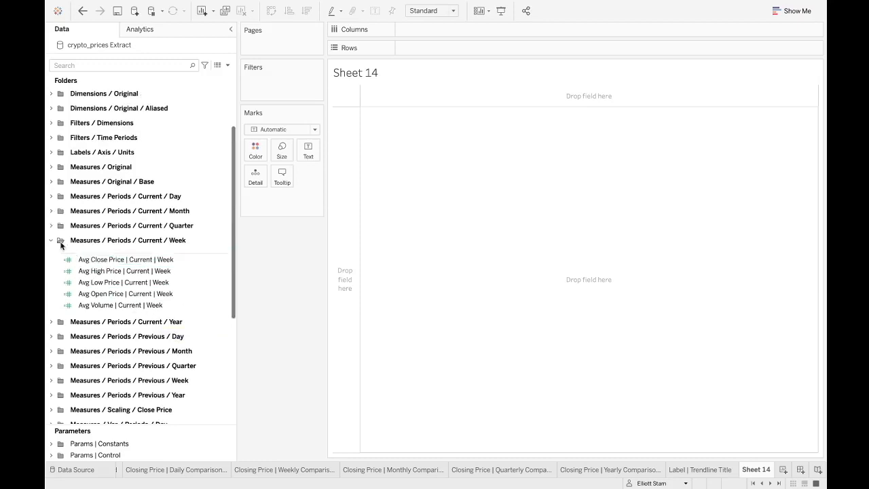
pyautogui.click(50, 241)
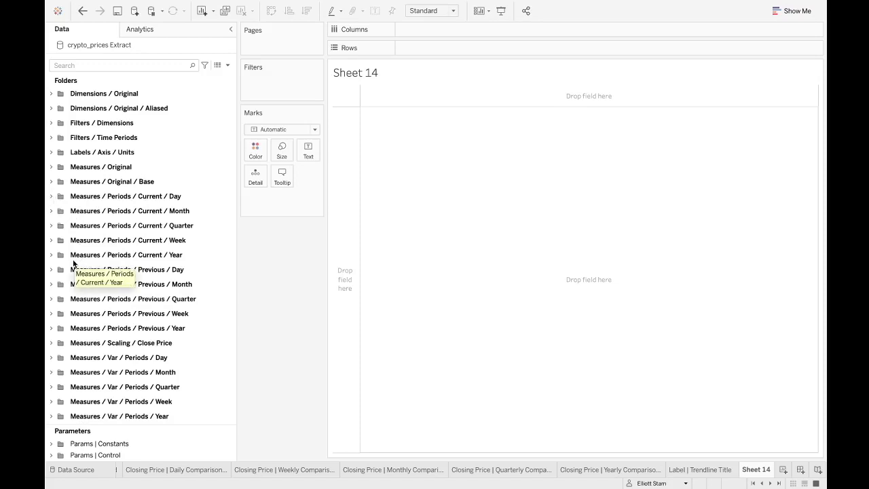
pyautogui.scroll(3, 74, 264)
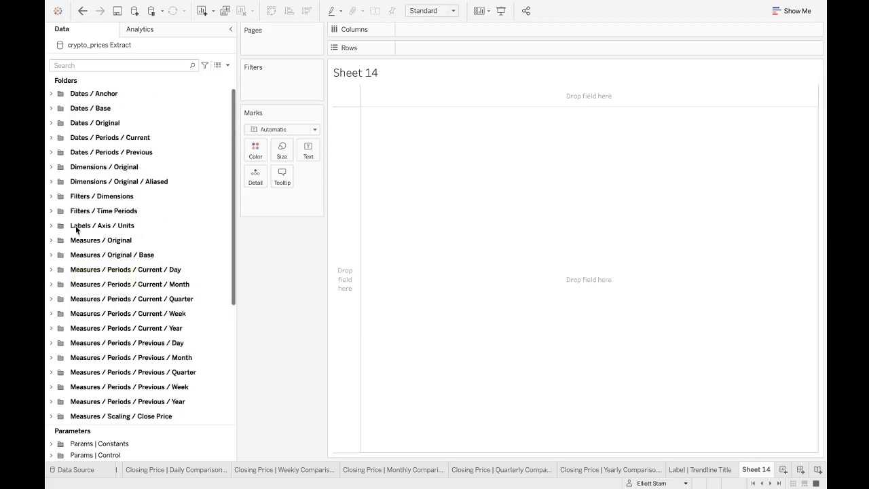
pyautogui.click(50, 123)
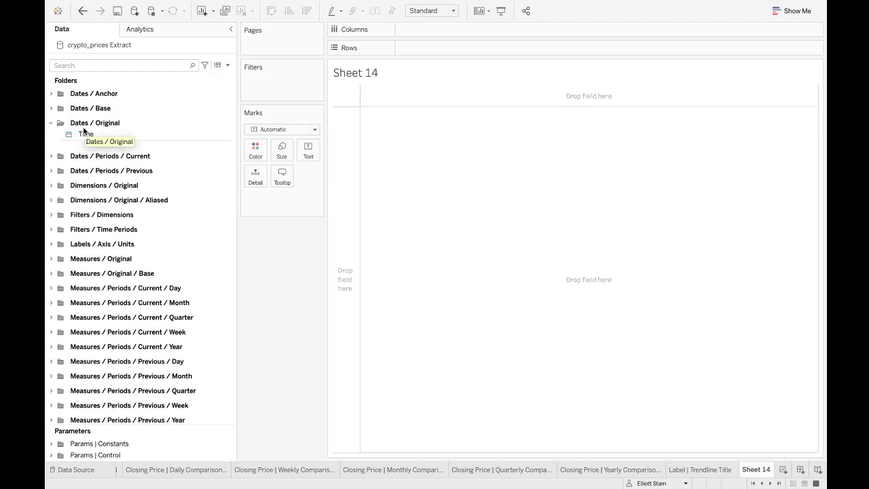
# - Try placing the Time field on Columns as a year, review its date options, and remove it from the view
pyautogui.moveTo(84, 131); pyautogui.dragTo(401, 33)
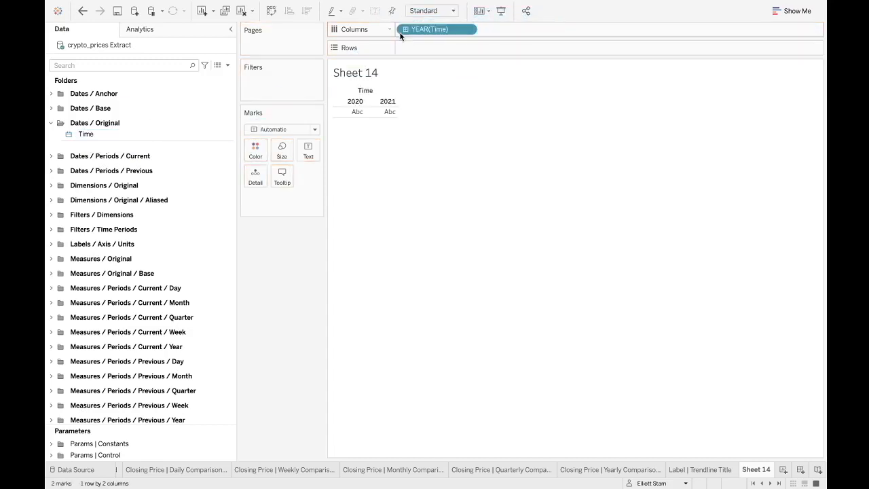
pyautogui.rightClick(436, 30)
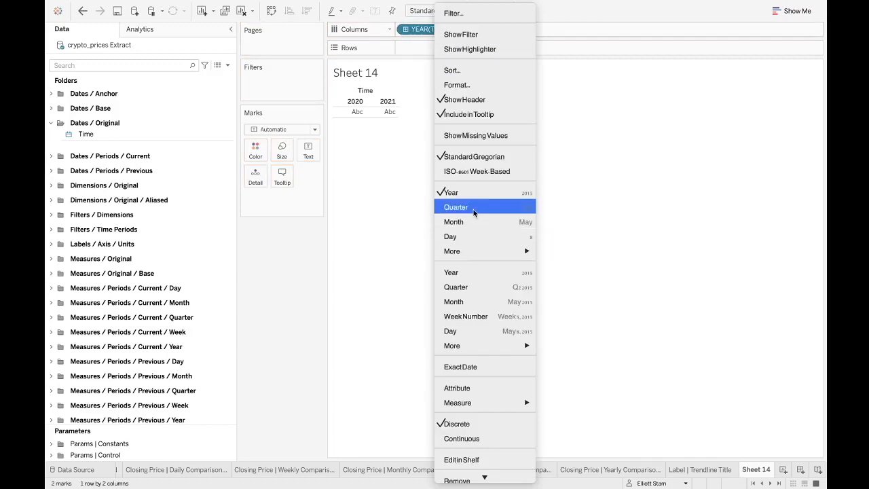
pyautogui.click(585, 215)
pyautogui.moveTo(411, 30); pyautogui.dragTo(275, 277)
pyautogui.scroll(-1, 129, 367)
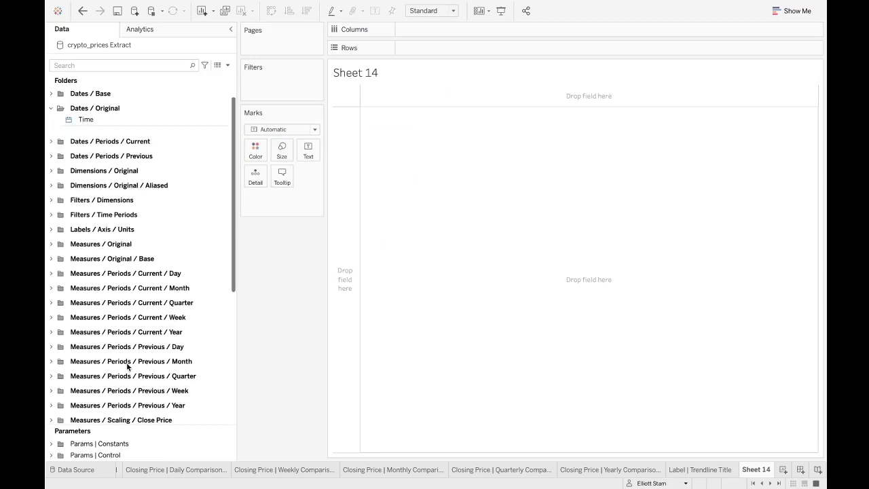
pyautogui.scroll(1, 286, 474)
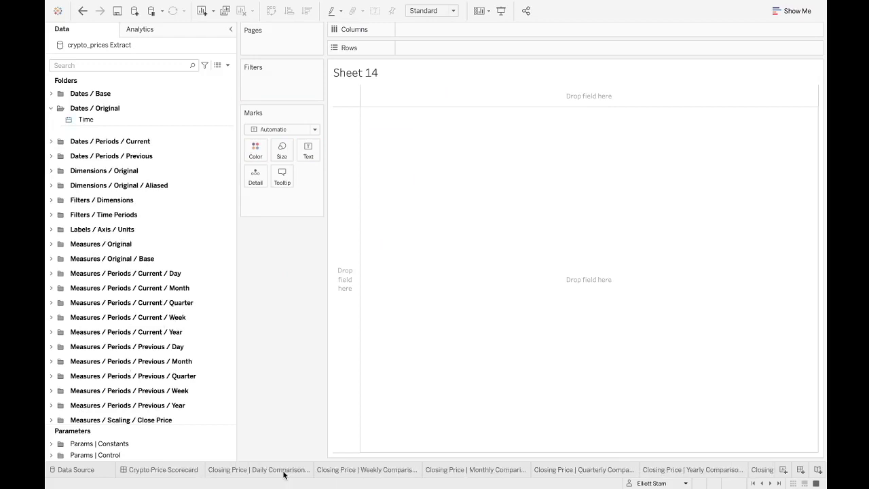
# - Open the Crypto Price Scorecard dashboard, go to the Closing Price | Yearly Comparison | Bar worksheet and widen its shelves pane
pyautogui.click(164, 470)
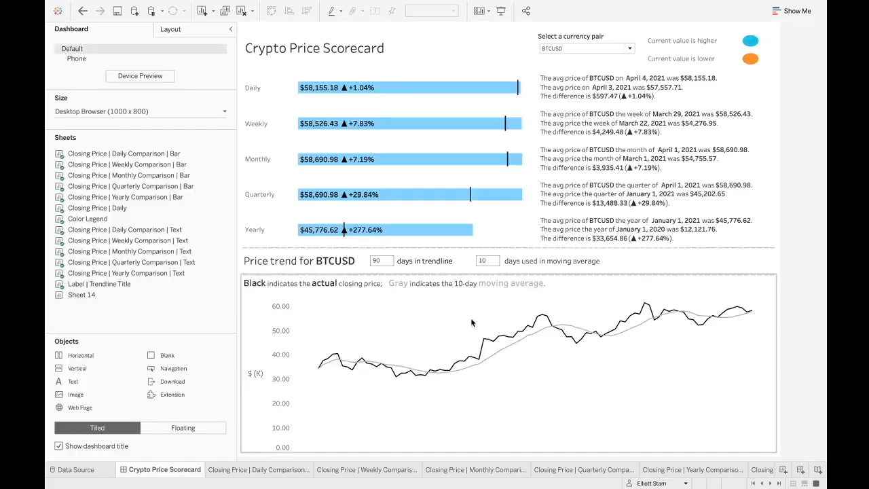
pyautogui.click(503, 235)
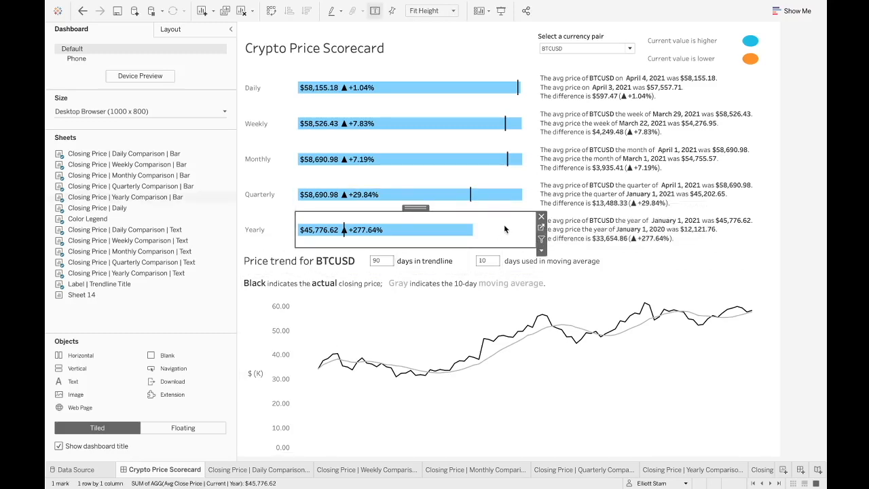
pyautogui.click(542, 227)
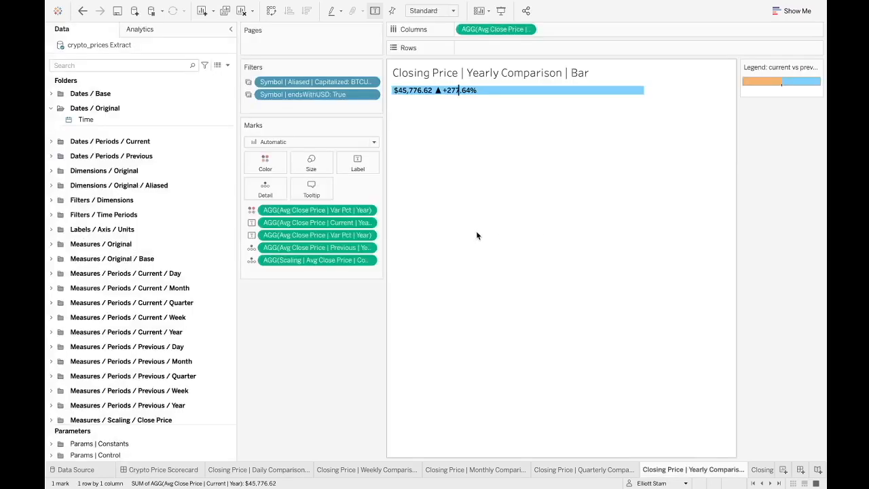
pyautogui.moveTo(385, 234); pyautogui.dragTo(399, 234)
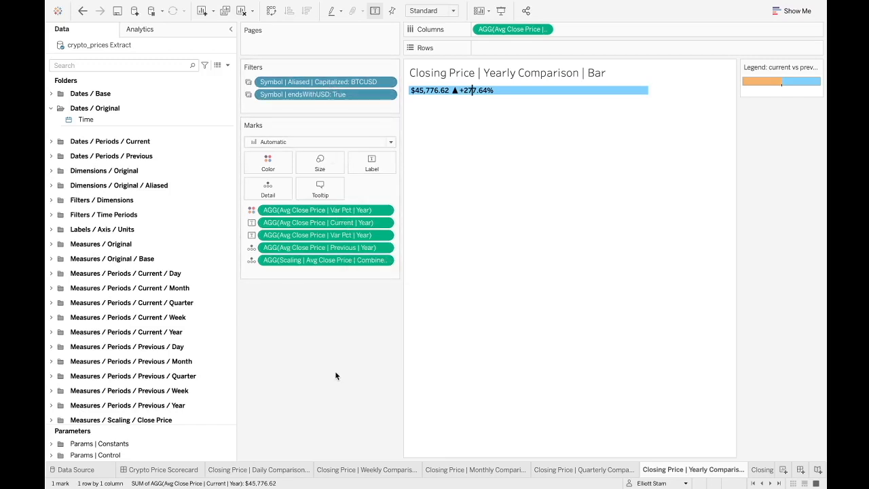
# - Return to the Crypto Price Scorecard dashboard and then switch back to Sheet 14
pyautogui.click(171, 471)
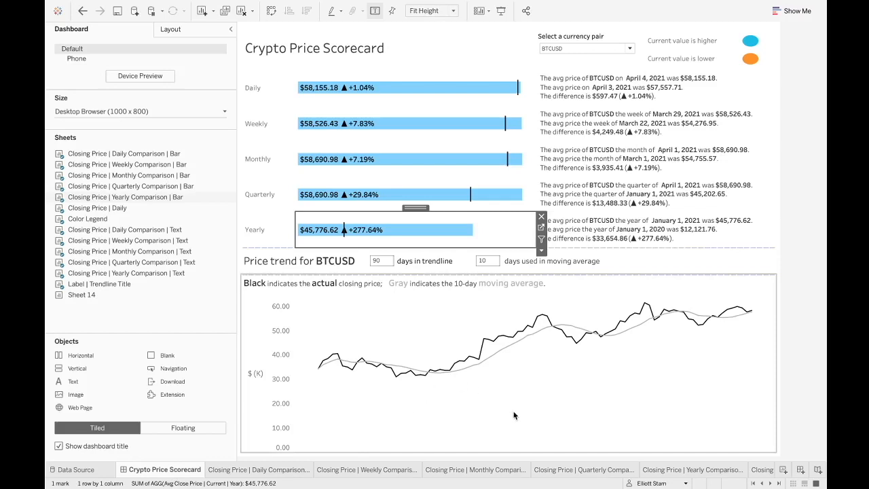
pyautogui.scroll(-1, 583, 471)
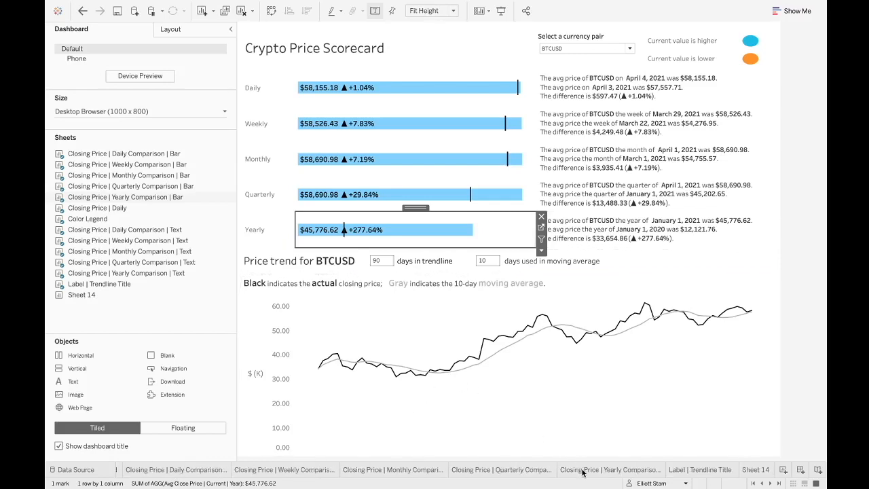
pyautogui.click(751, 470)
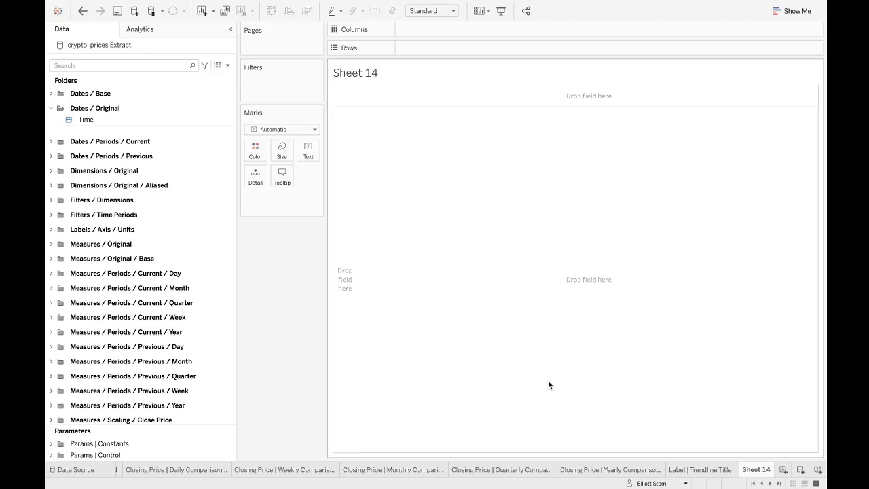
# - Expand the Dimensions / Original, Measures / Original and Measures / Original / Base folders and compare their fields
pyautogui.click(52, 170)
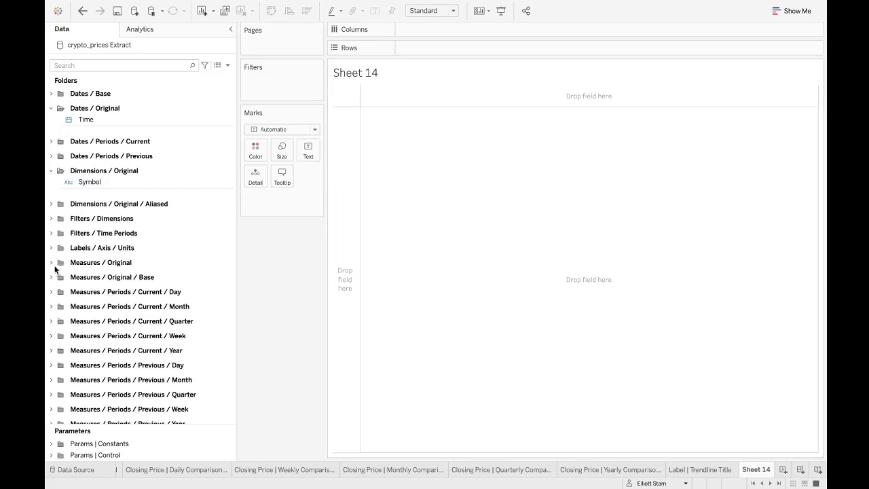
pyautogui.click(51, 263)
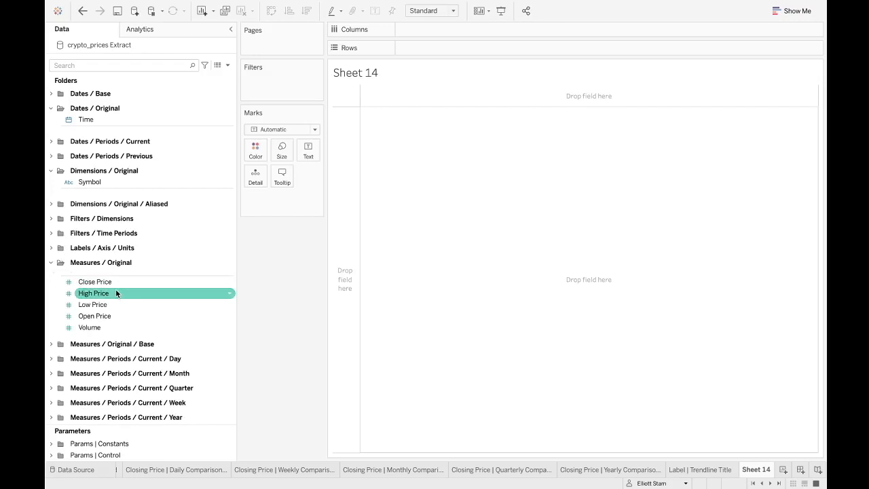
pyautogui.click(51, 346)
pyautogui.scroll(-3, 150, 345)
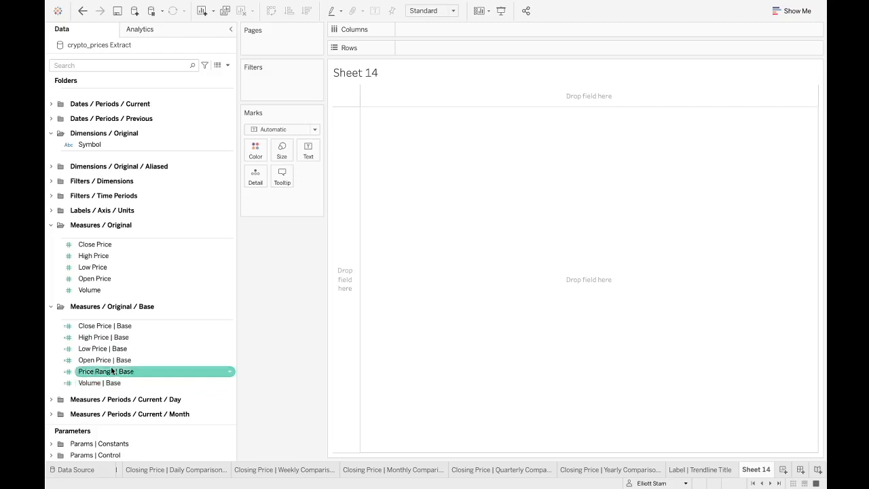
pyautogui.click(100, 245)
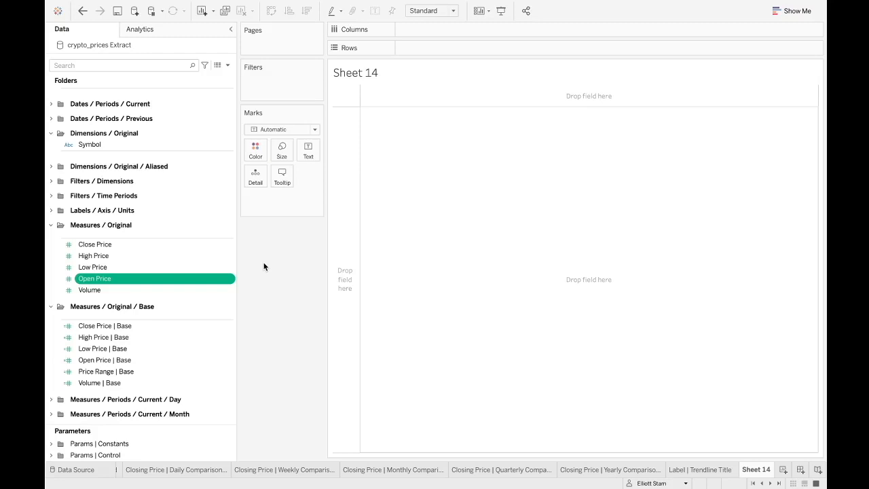
pyautogui.click(129, 327)
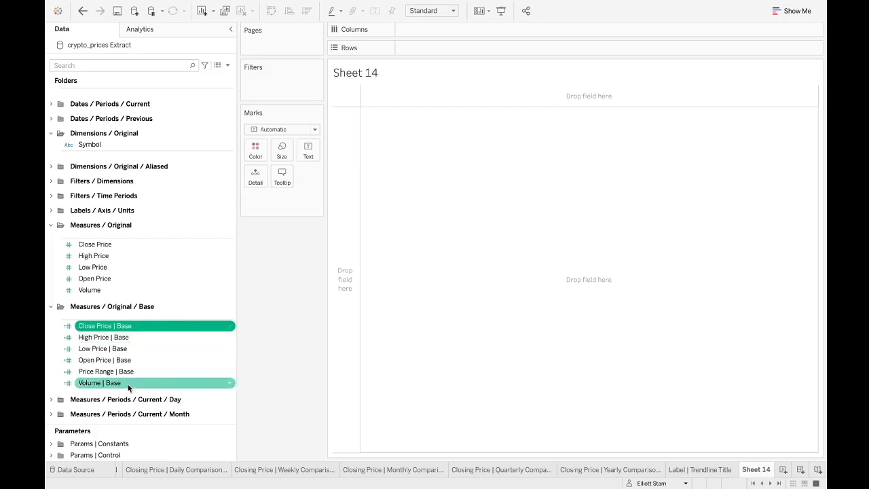
pyautogui.scroll(3, 126, 327)
pyautogui.scroll(-3, 126, 321)
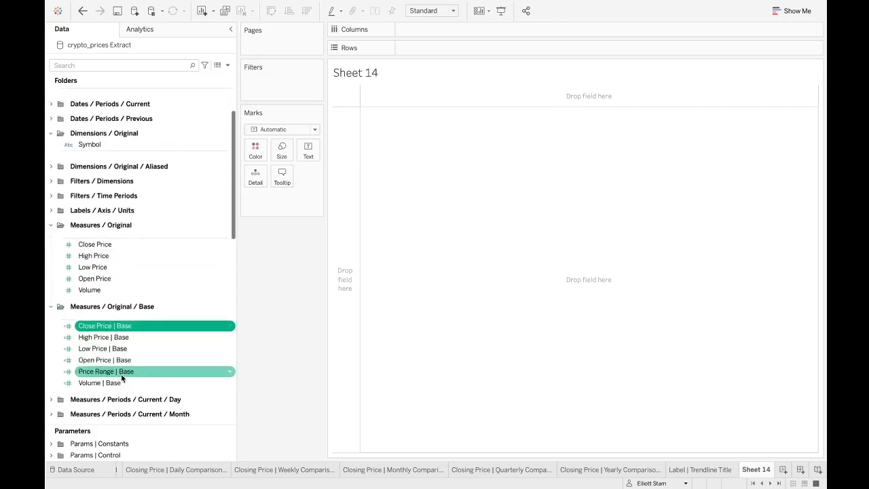
# - Open the Close Price | Base calculation to inspect its formula, then close the calculation editor
pyautogui.rightClick(125, 332)
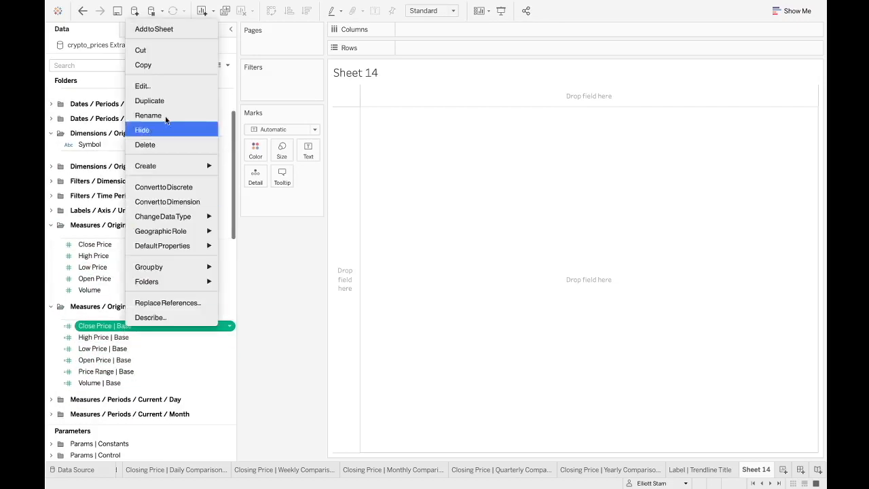
pyautogui.click(171, 85)
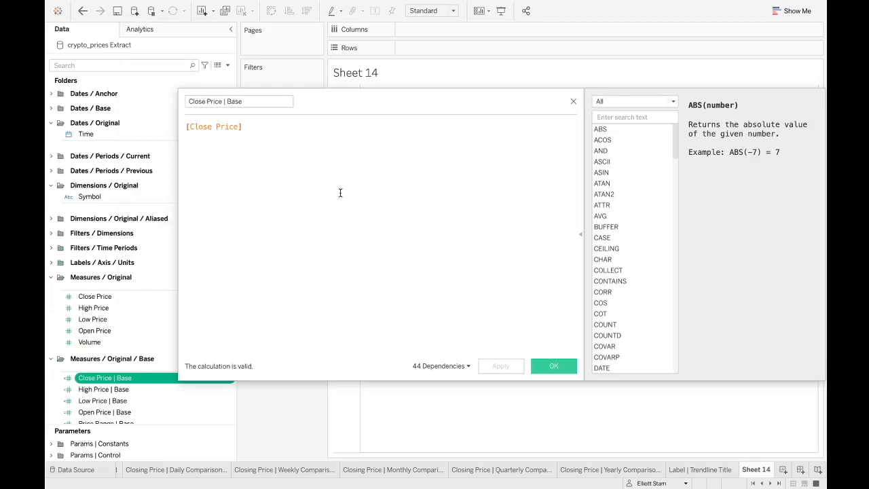
pyautogui.moveTo(258, 132); pyautogui.dragTo(184, 131)
pyautogui.click(290, 142)
pyautogui.click(185, 126)
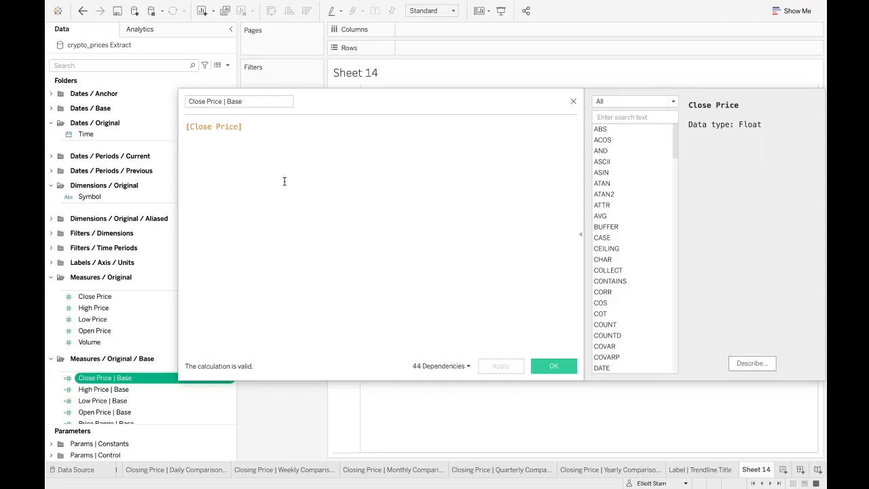
pyautogui.click(573, 101)
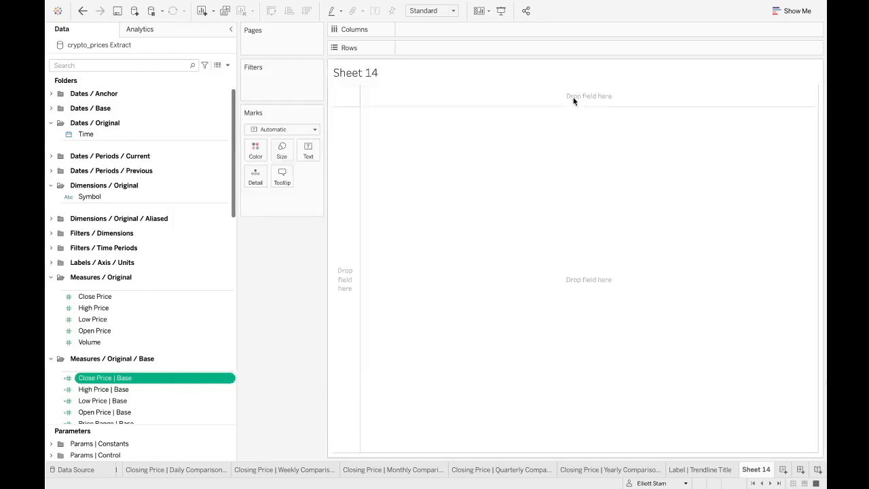
# - Compare the original Close Price field's options with the Close Price | Base calculation's formula, then close the editor
pyautogui.rightClick(81, 297)
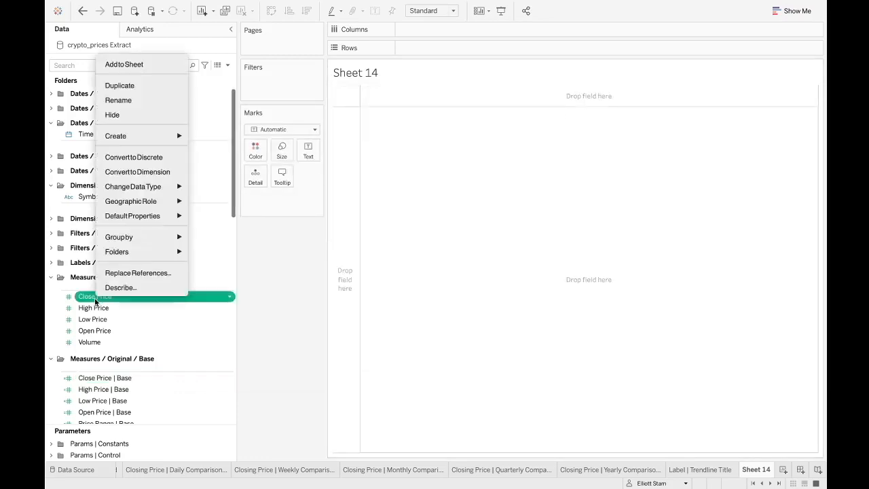
pyautogui.click(282, 268)
pyautogui.rightClick(117, 379)
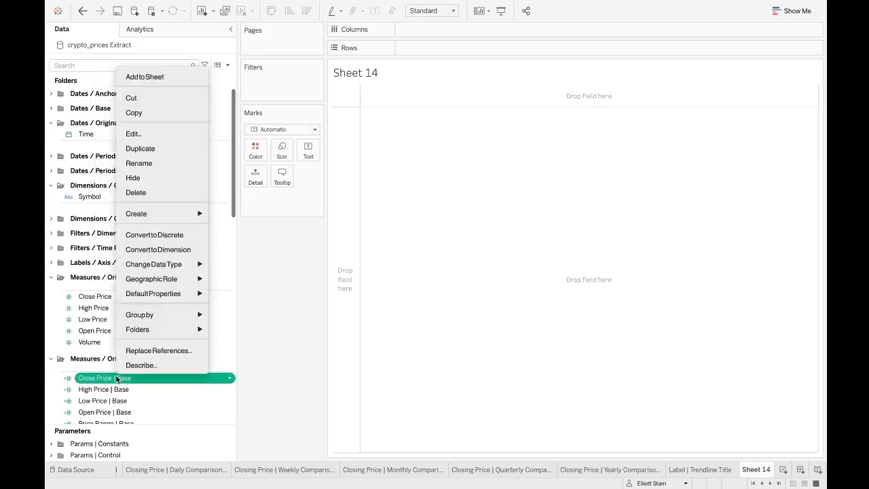
pyautogui.click(159, 135)
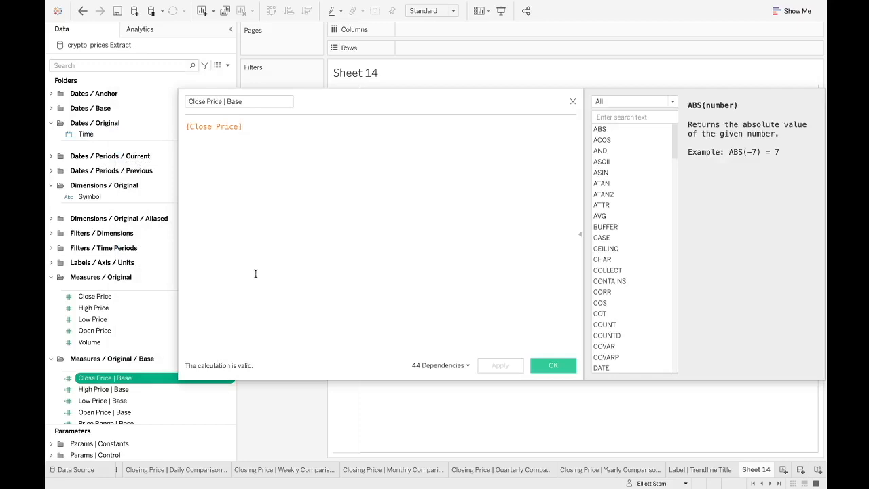
pyautogui.click(186, 130)
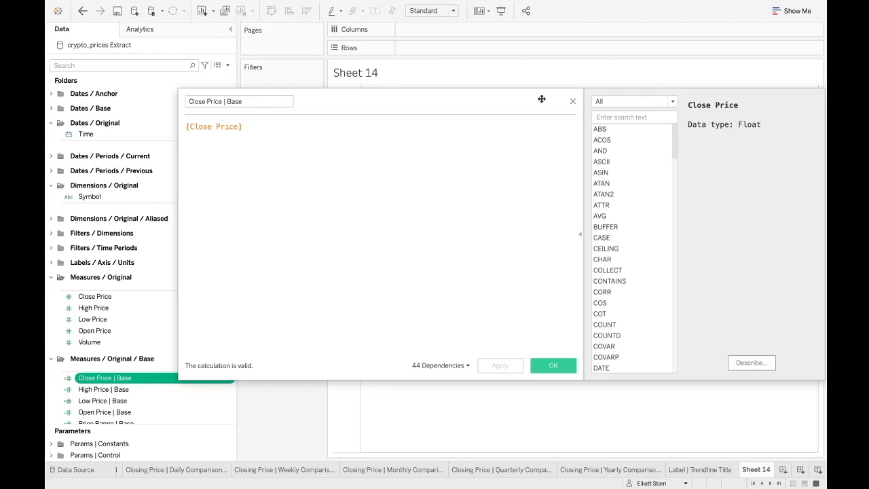
pyautogui.click(574, 103)
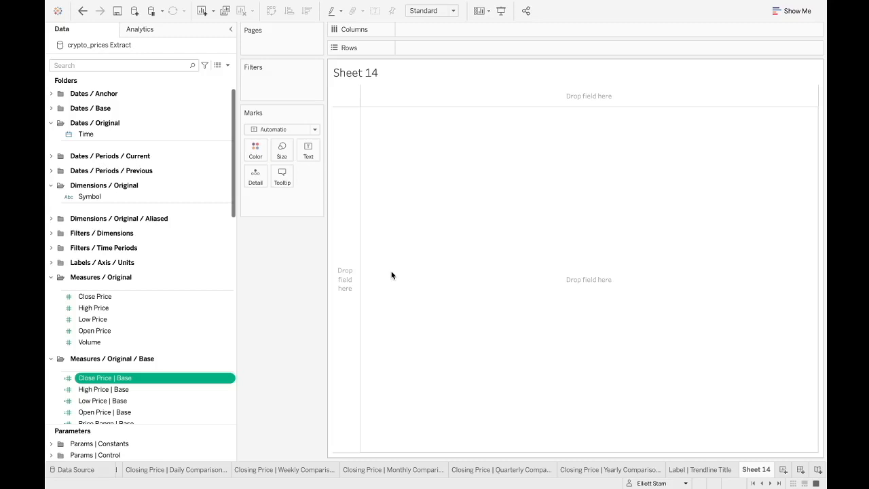
# - Compare the field options of an original price measure with those of the Close Price | Base calculation
pyautogui.click(113, 298)
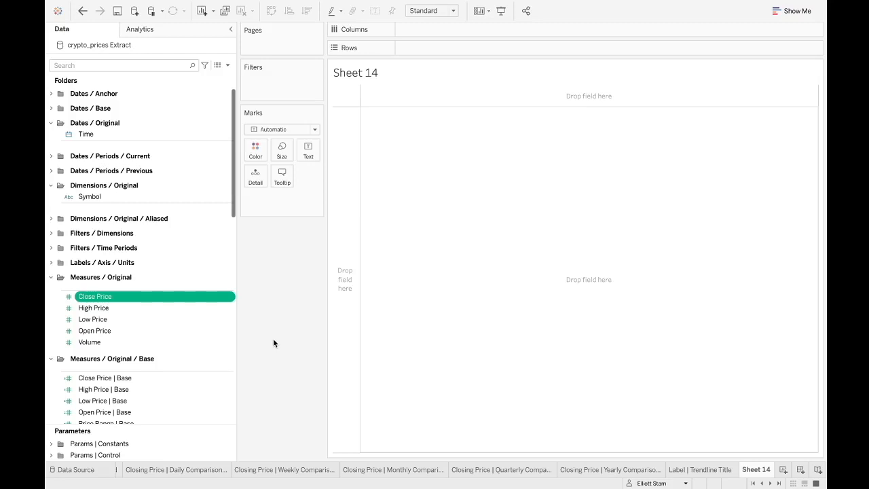
pyautogui.scroll(-3, 150, 377)
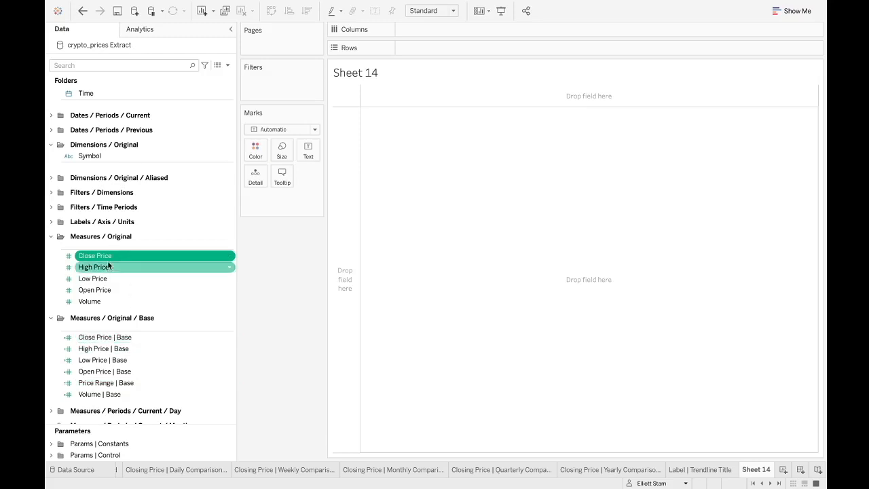
pyautogui.rightClick(116, 339)
pyautogui.scroll(3, 136, 320)
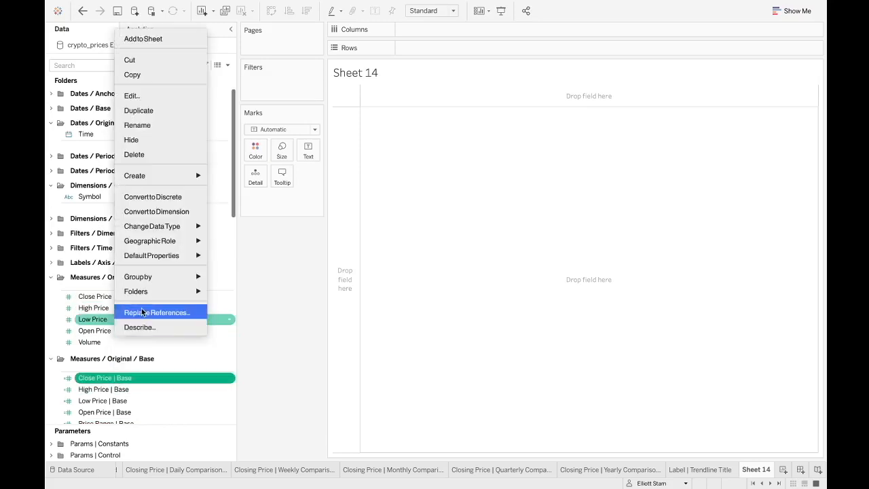
pyautogui.click(257, 312)
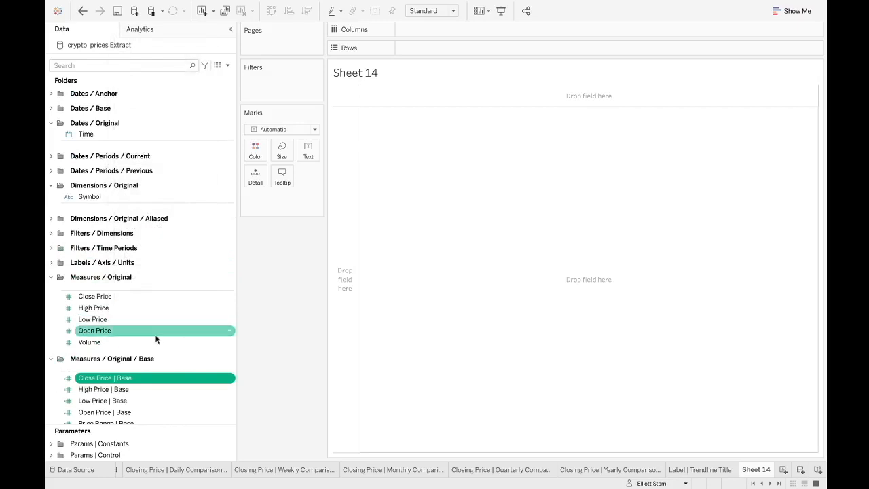
pyautogui.rightClick(105, 379)
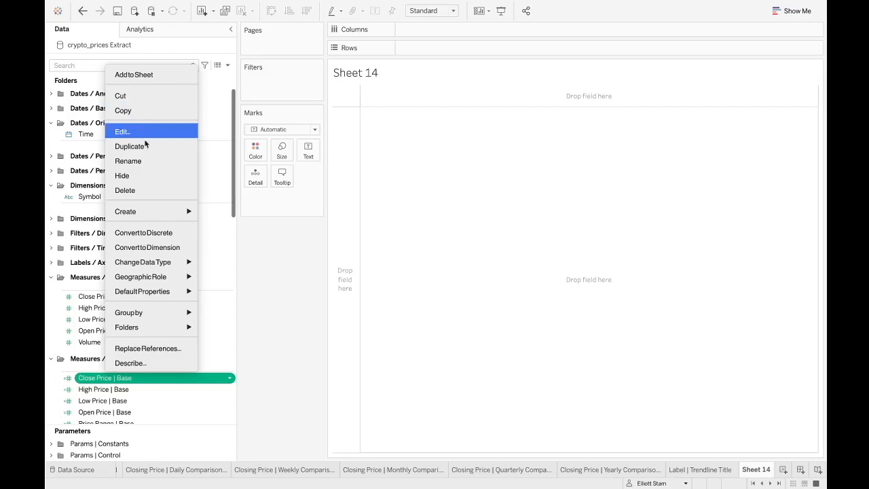
pyautogui.click(257, 261)
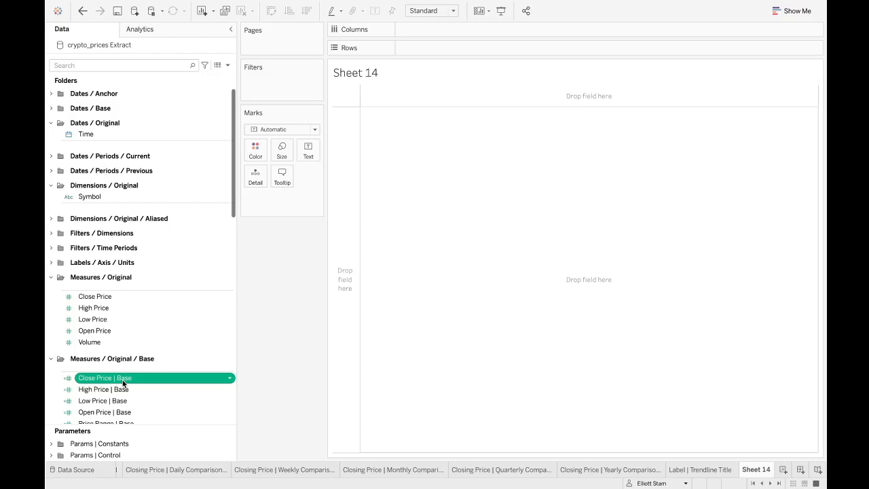
# - Expand the Dates / Anchor folder and browse through the remaining measure folders
pyautogui.scroll(-1, 117, 398)
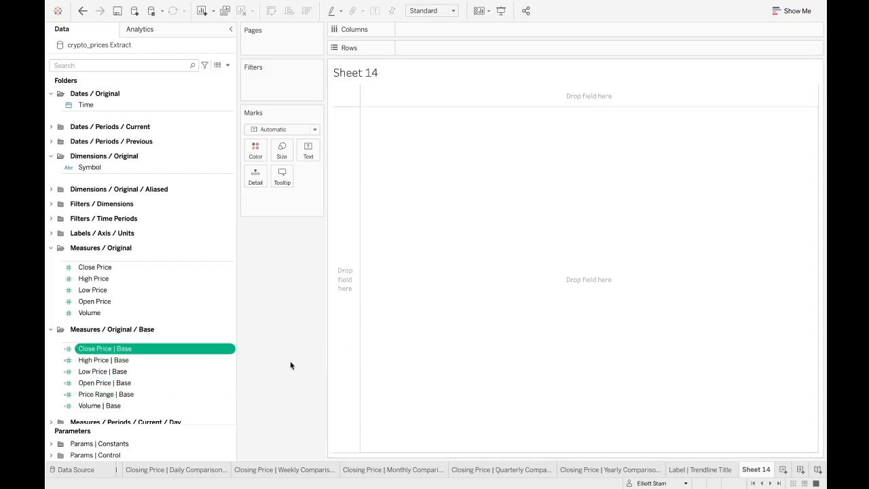
pyautogui.hotkey('ctrl', 'Right')
pyautogui.scroll(2, 78, 113)
pyautogui.click(52, 93)
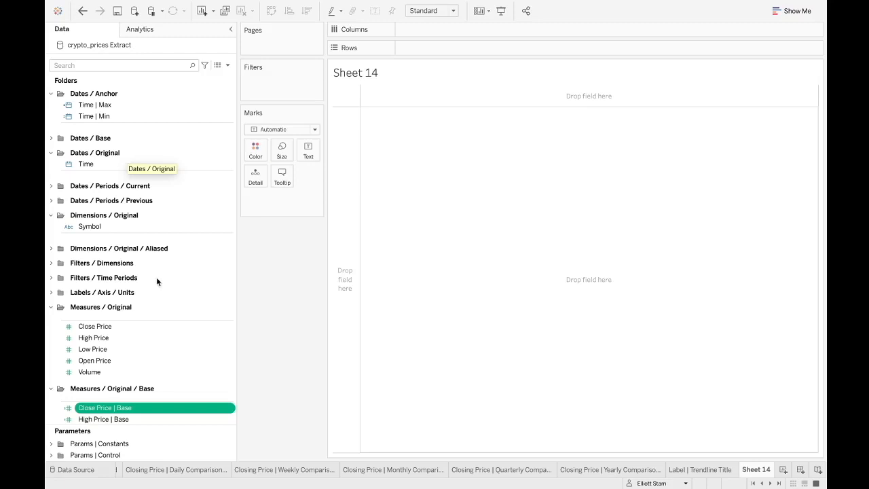
pyautogui.scroll(-3, 128, 343)
pyautogui.scroll(-6, 129, 343)
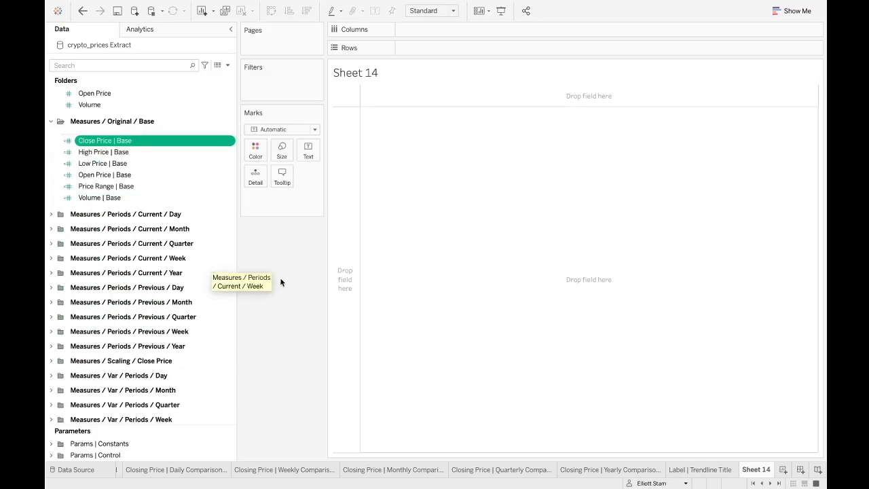
# - Switch to a new workbook on the crypto_prices extract and group the data pane by folder
pyautogui.hotkey('ctrl', 'Right')
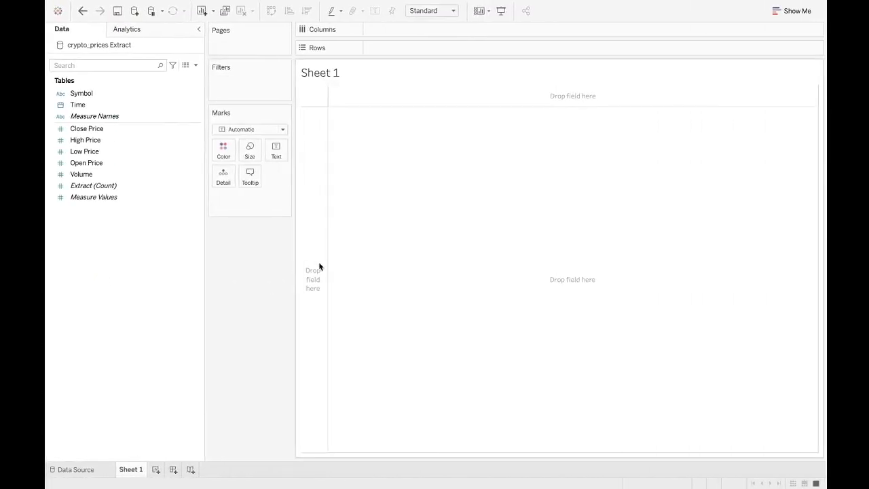
pyautogui.rightClick(105, 256)
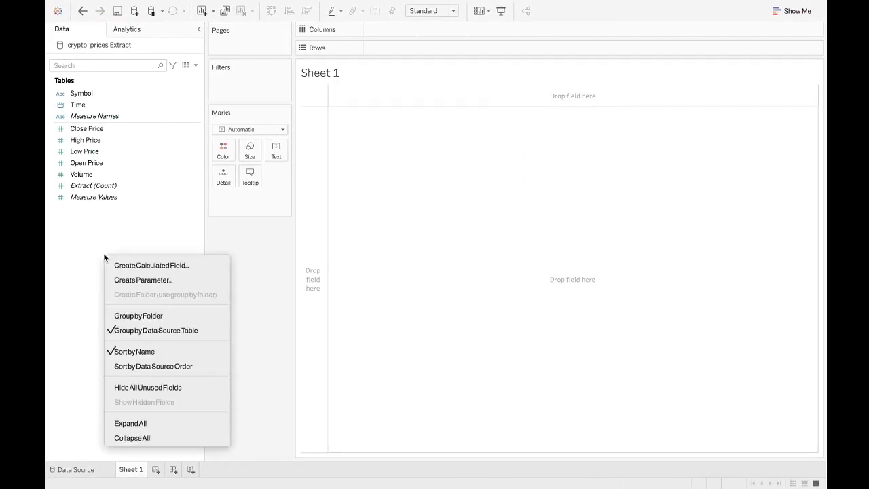
pyautogui.click(119, 317)
# - Create a Measures / Original folder and move Close Price, High Price, Low Price, Open Price and Volume into it
pyautogui.click(95, 128)
pyautogui.click(101, 241)
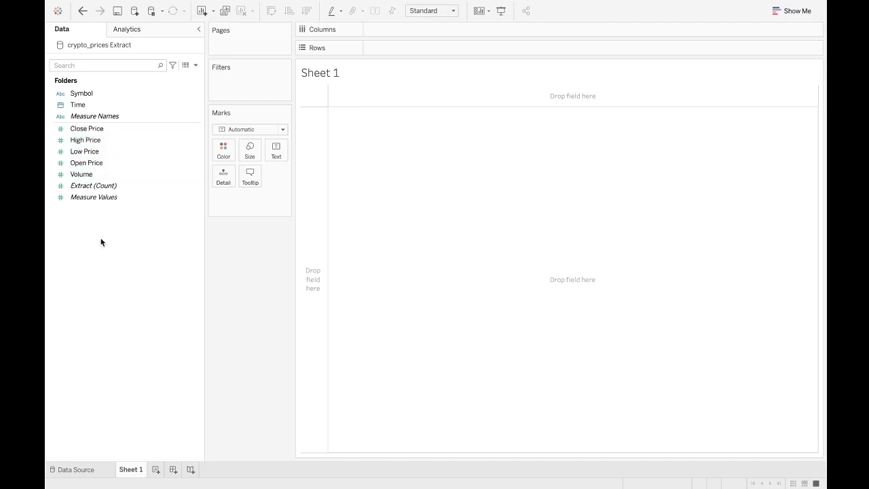
pyautogui.click(102, 129)
pyautogui.rightClick(84, 242)
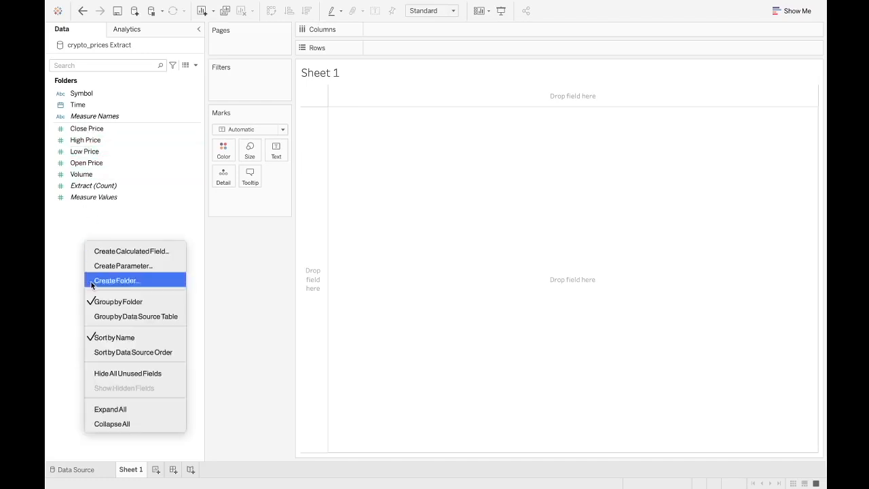
pyautogui.click(120, 283)
pyautogui.write('Measures / Original')
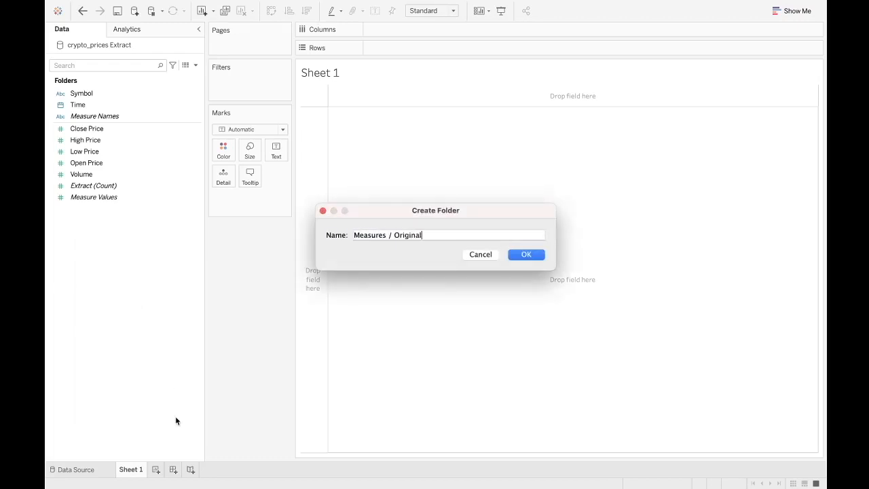
pyautogui.click(526, 257)
pyautogui.click(92, 186)
pyautogui.keyDown('shift'); pyautogui.click(85, 139); pyautogui.keyUp('shift')
pyautogui.moveTo(86, 139); pyautogui.dragTo(87, 95)
pyautogui.click(107, 303)
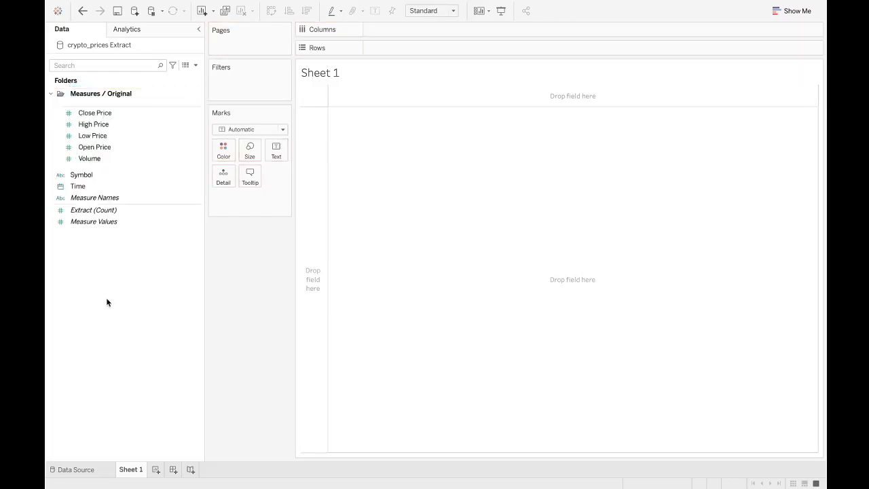
# - Create a Dimensions / Original folder and move Symbol into it
pyautogui.rightClick(105, 295)
pyautogui.click(129, 330)
pyautogui.write('D')
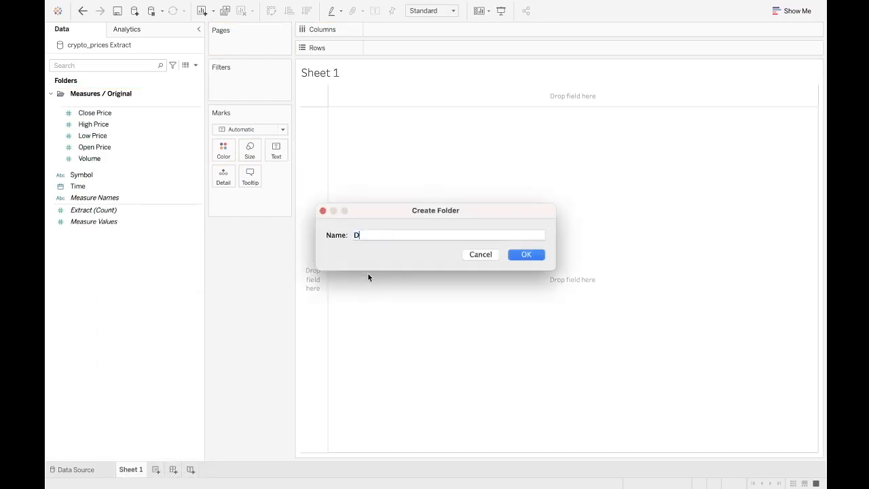
pyautogui.write('imensions / Original')
pyautogui.click(539, 253)
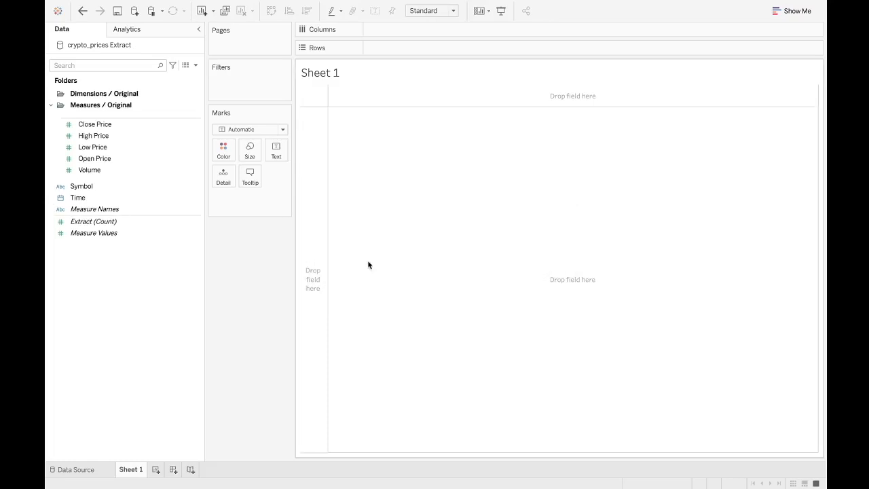
pyautogui.moveTo(85, 187); pyautogui.dragTo(114, 96)
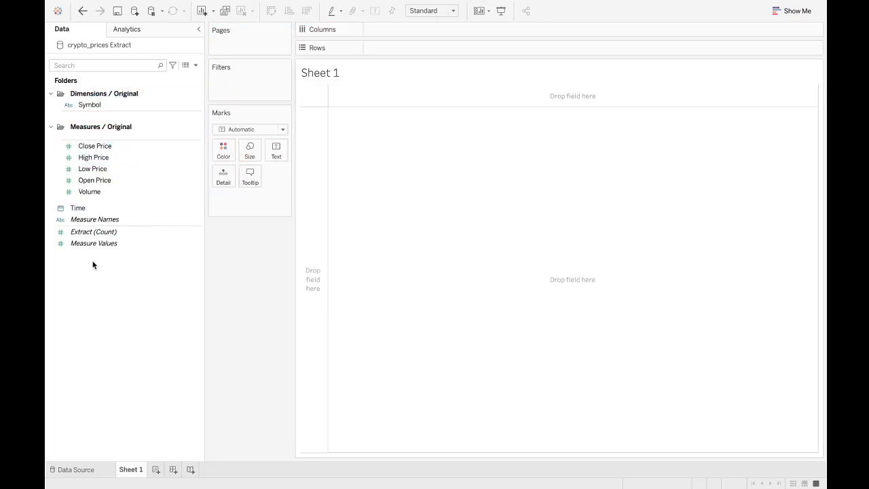
# - Create a Dates / Originals folder and move Time into it
pyautogui.rightClick(87, 294)
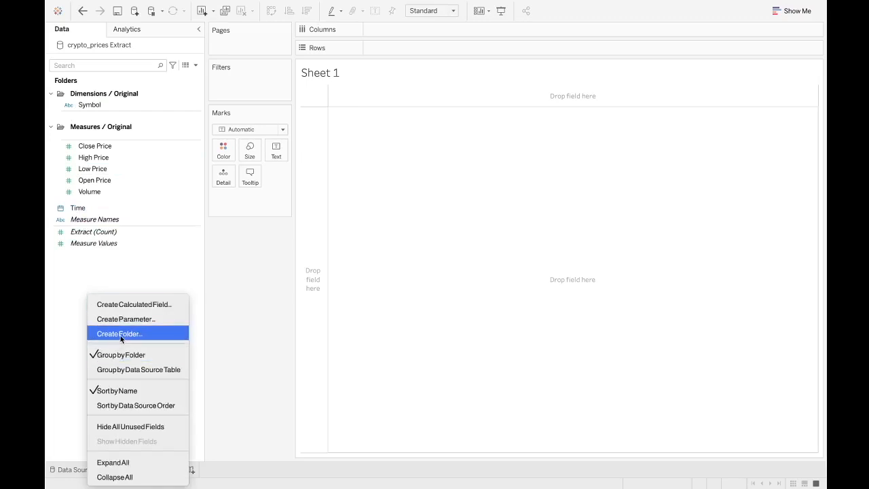
pyautogui.click(119, 334)
pyautogui.write('Dates / origi')
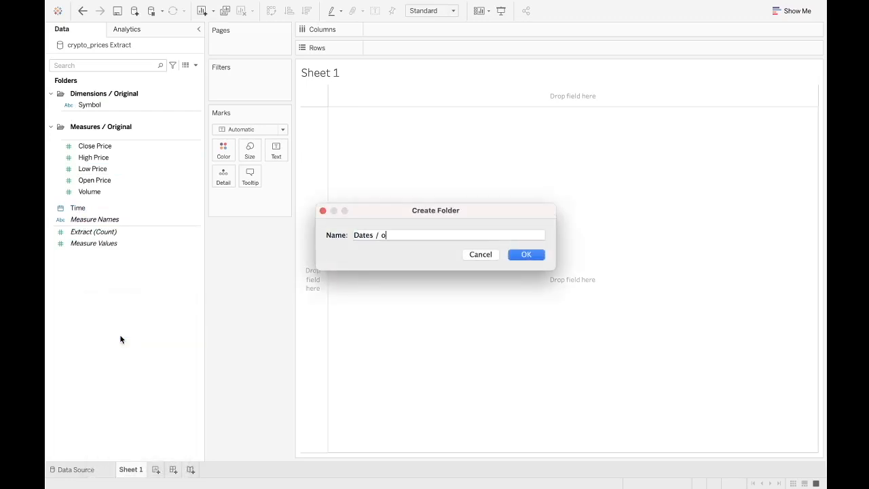
pyautogui.press('BackSpace')
pyautogui.press('BackSpace')
pyautogui.write('Originals')
pyautogui.click(515, 256)
pyautogui.moveTo(89, 222); pyautogui.dragTo(123, 102)
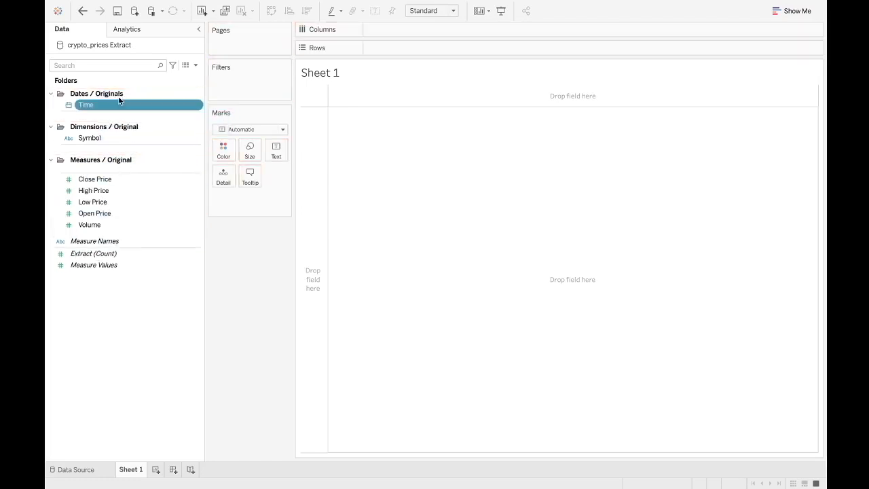
pyautogui.click(100, 397)
# - Review the five fields in the Measures / Original folder
pyautogui.click(92, 190)
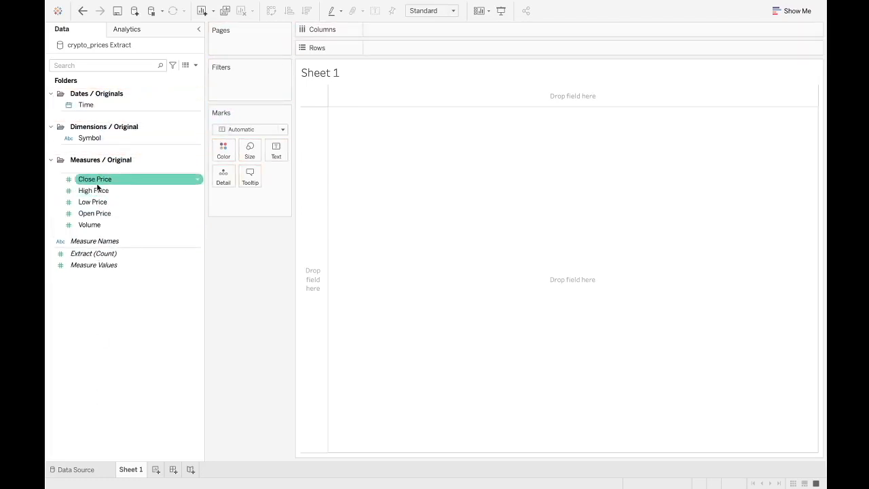
pyautogui.click(92, 225)
pyautogui.click(92, 190)
pyautogui.click(92, 179)
pyautogui.click(92, 202)
pyautogui.click(91, 225)
pyautogui.click(94, 213)
pyautogui.click(95, 201)
pyautogui.click(100, 224)
pyautogui.click(106, 180)
pyautogui.click(103, 215)
pyautogui.click(103, 223)
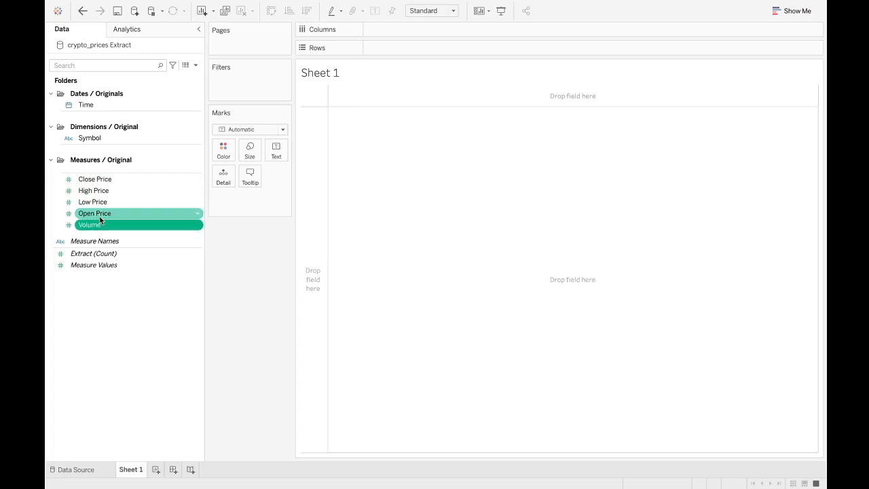
pyautogui.click(99, 214)
pyautogui.click(102, 200)
pyautogui.click(102, 179)
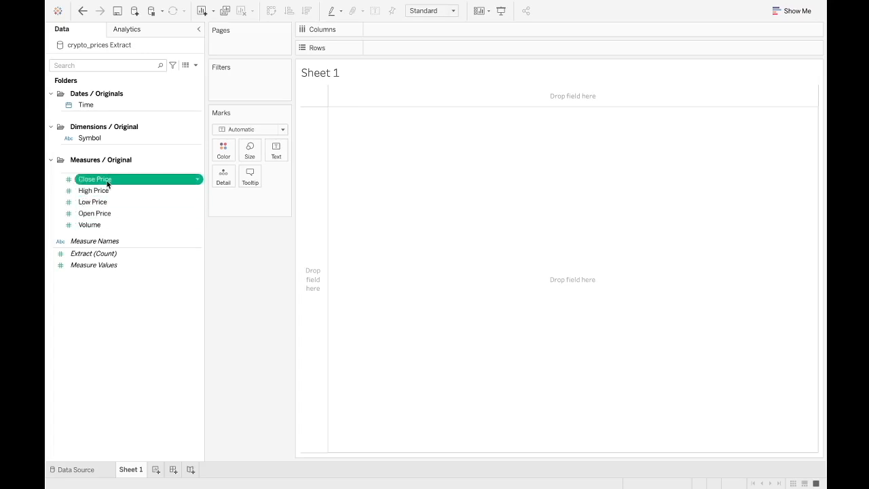
# - Create a calculated field from Close Price named Close Price | Base that returns [Close Price]
pyautogui.rightClick(105, 180)
pyautogui.moveTo(137, 265)
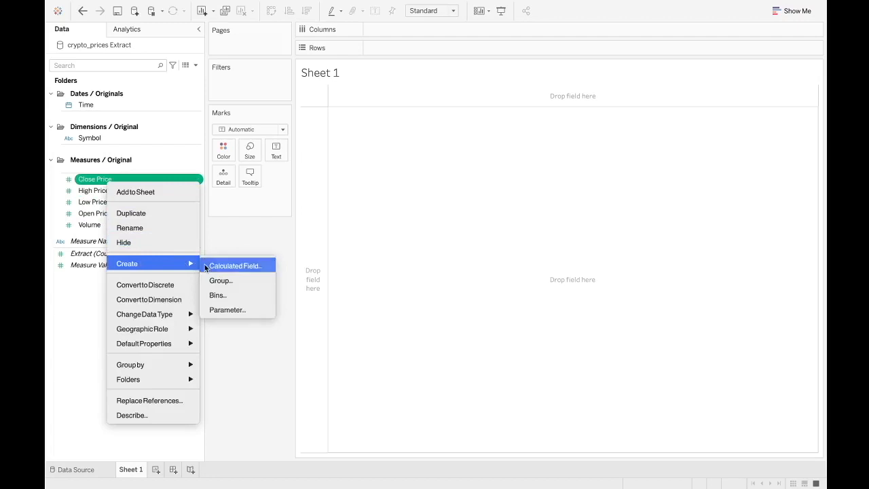
pyautogui.click(231, 266)
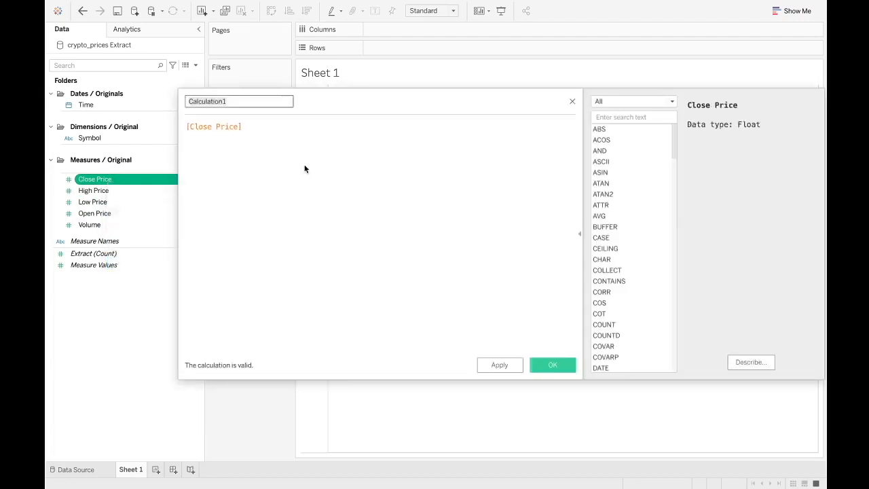
pyautogui.write('Close Price | Base')
pyautogui.click(305, 168)
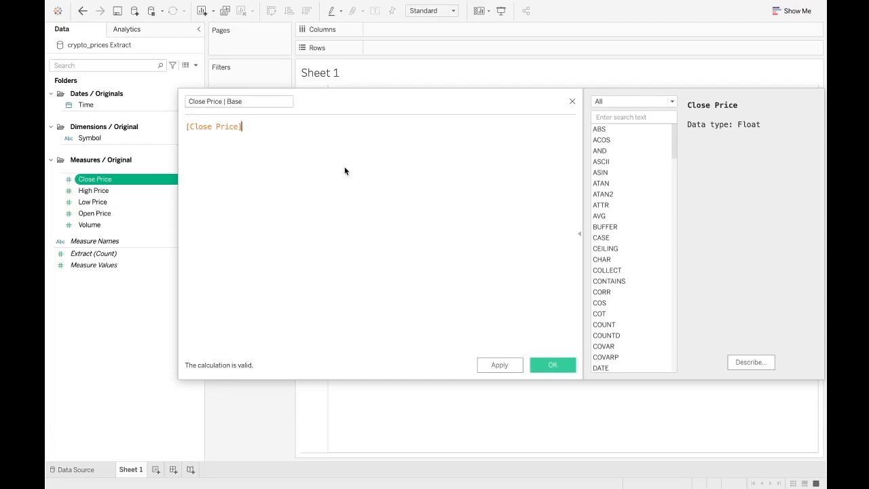
pyautogui.click(553, 366)
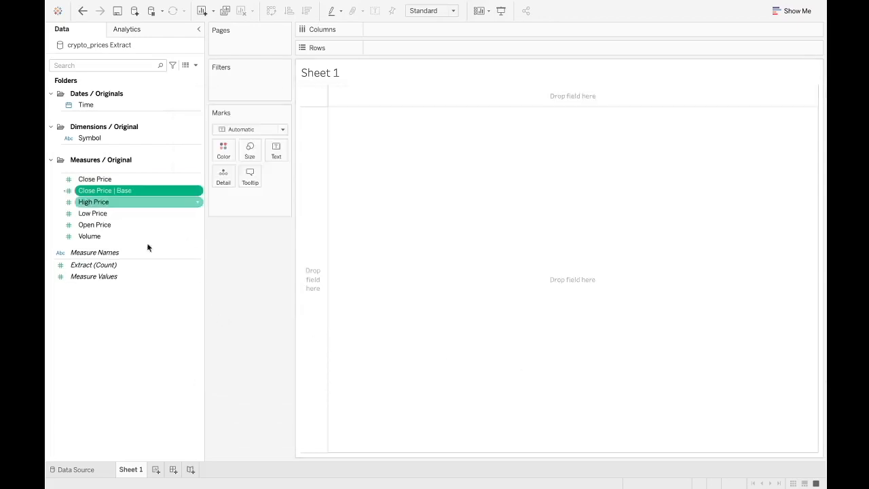
# - Create a Measurs / Original / Base folder and move Close Price | Base into it
pyautogui.rightClick(124, 336)
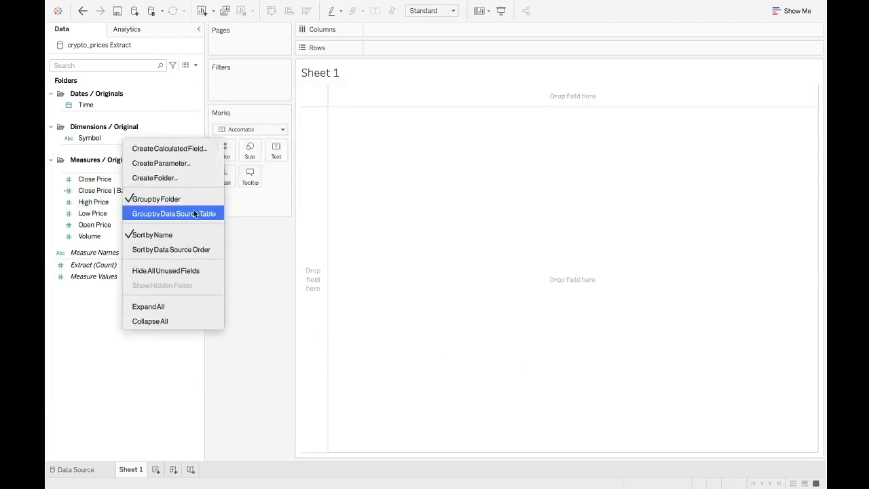
pyautogui.click(203, 178)
pyautogui.write('Measurs / Original / Base')
pyautogui.click(532, 255)
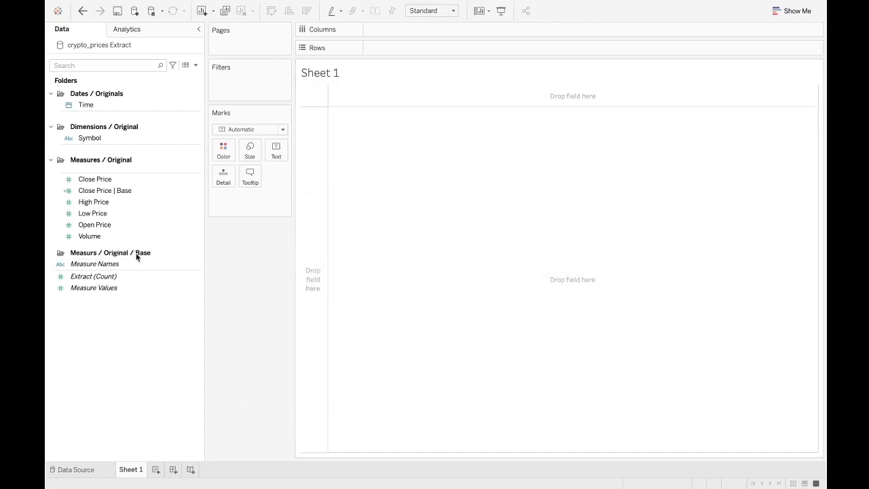
pyautogui.moveTo(110, 191); pyautogui.dragTo(98, 244)
# - Rename the folder to Measures / Original / Base
pyautogui.rightClick(96, 239)
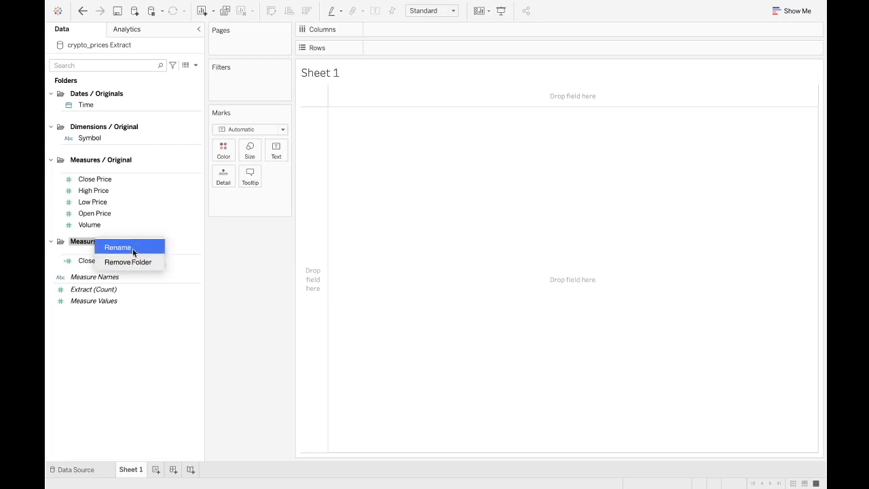
pyautogui.click(132, 248)
pyautogui.click(94, 244)
pyautogui.write('e')
pyautogui.click(172, 320)
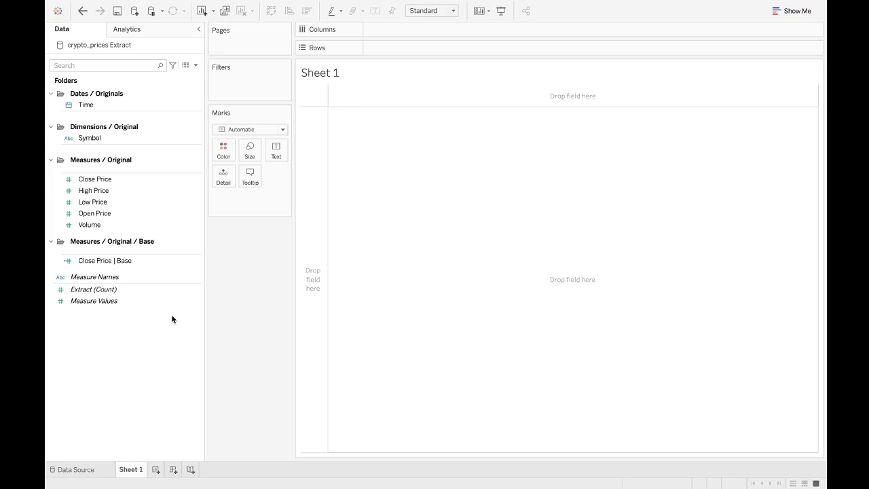
pyautogui.click(142, 225)
pyautogui.click(133, 349)
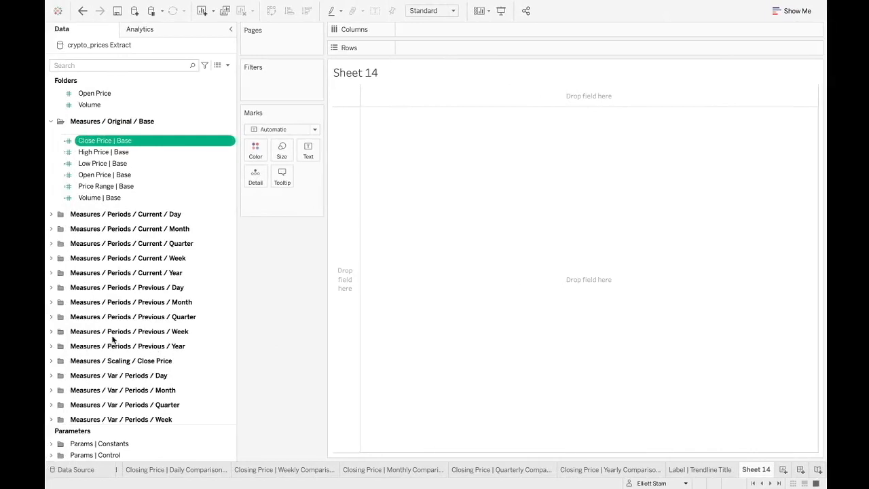
pyautogui.scroll(-5, 113, 339)
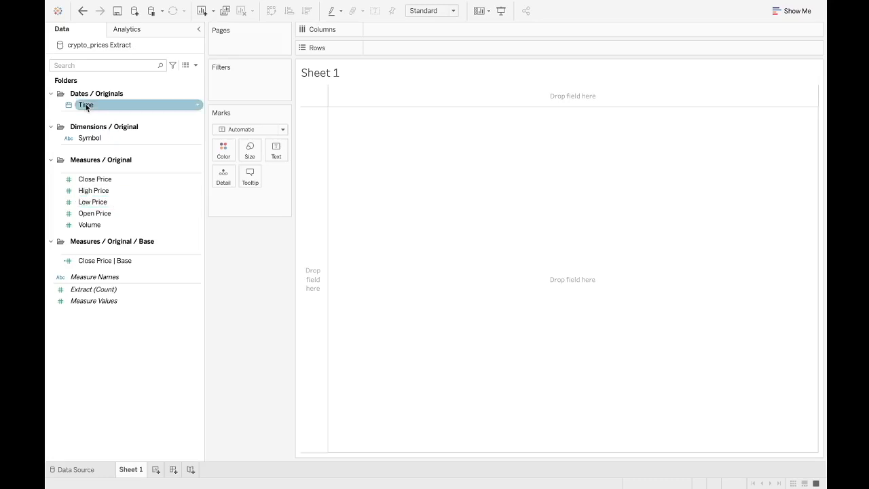
# - Create a new folder named Dates / Original / Base in the data pane
pyautogui.rightClick(121, 377)
pyautogui.click(185, 225)
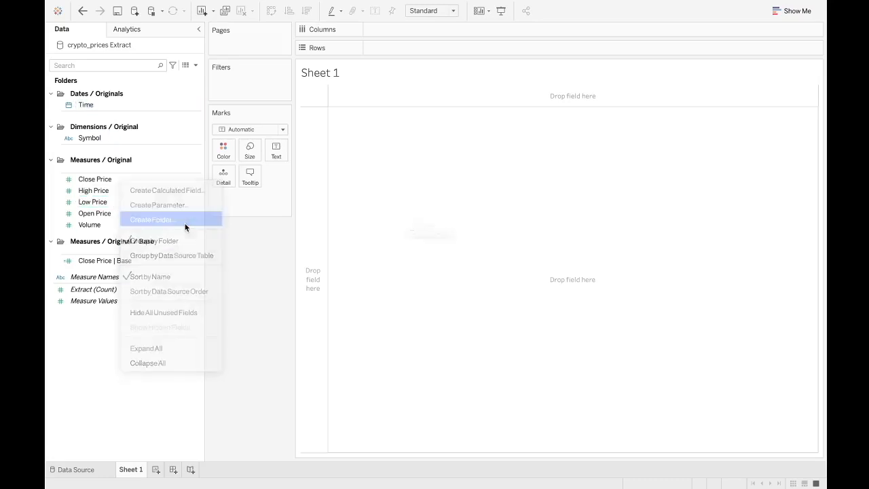
pyautogui.write('Dates / ')
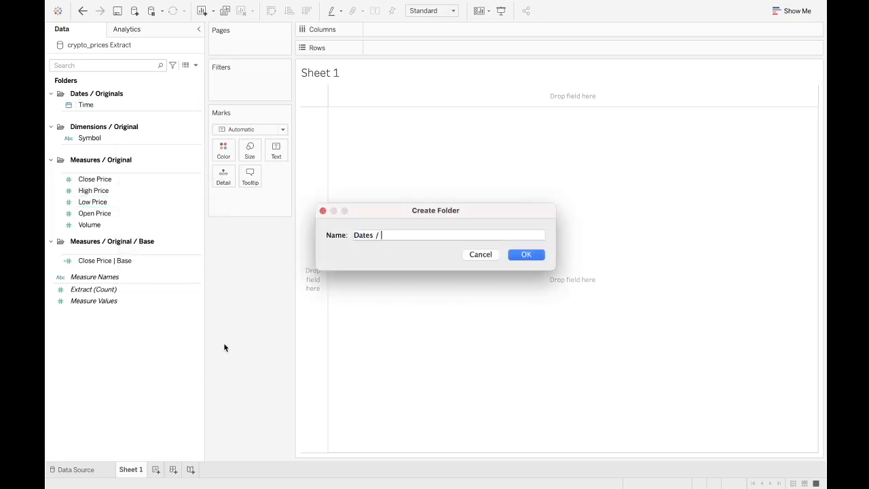
pyautogui.write('Original / Base')
pyautogui.click(532, 254)
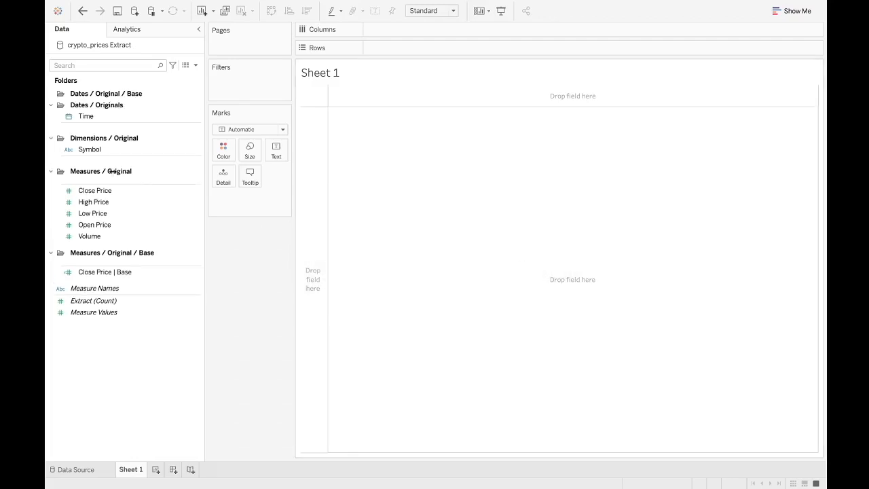
# - Rename the Dates / Originals folder to Dates / Original
pyautogui.rightClick(117, 105)
pyautogui.click(122, 113)
pyautogui.click(129, 104)
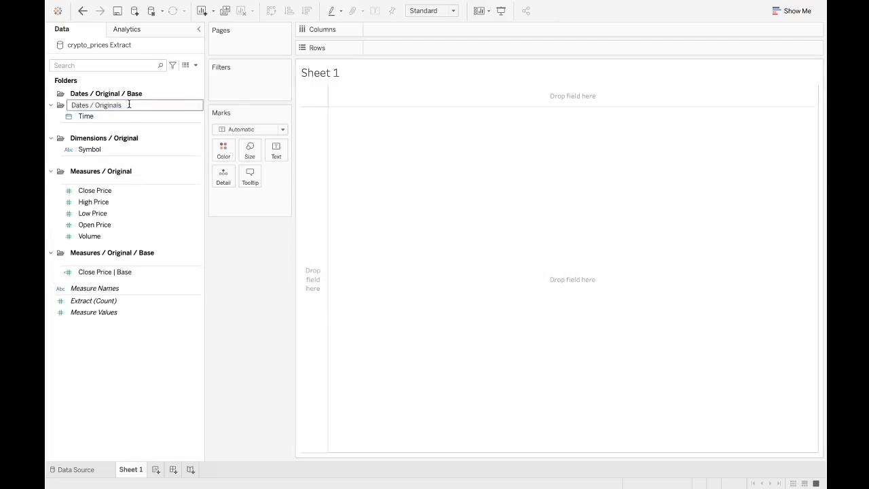
pyautogui.press('Return')
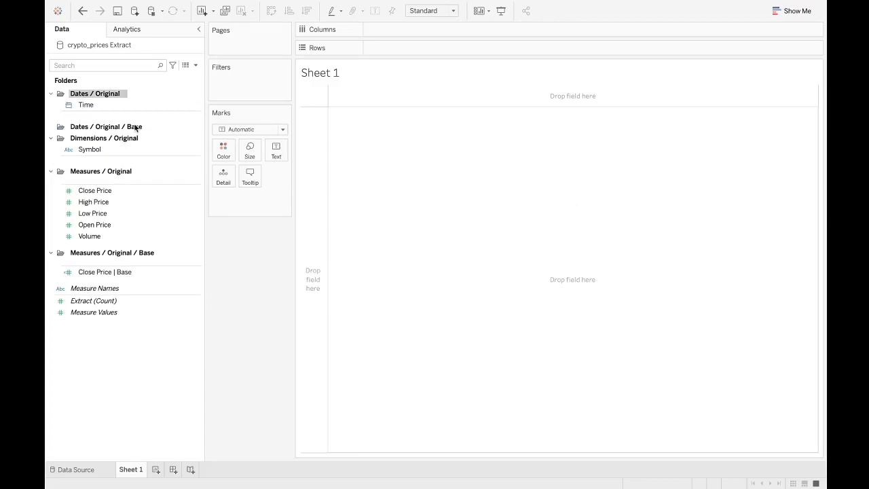
# - Create a calculated field from Time named Time | Base that returns [Time]
pyautogui.click(89, 104)
pyautogui.rightClick(89, 104)
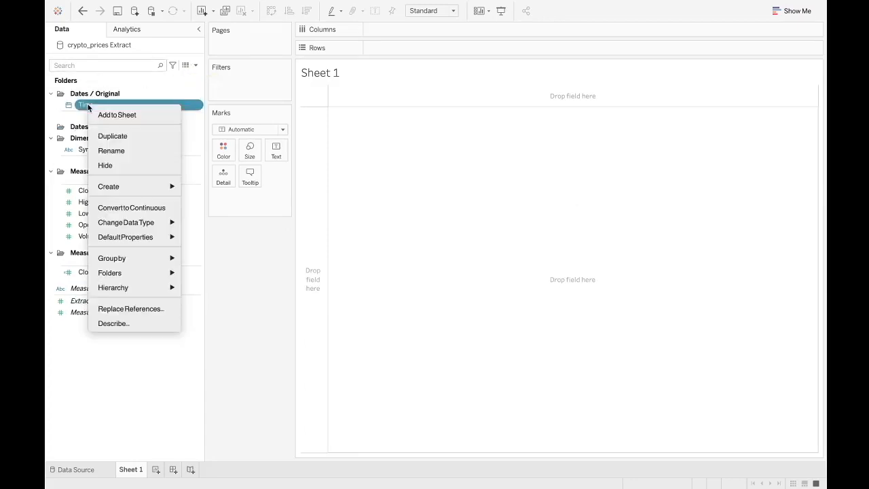
pyautogui.moveTo(122, 186)
pyautogui.click(210, 188)
pyautogui.write('Time | Base')
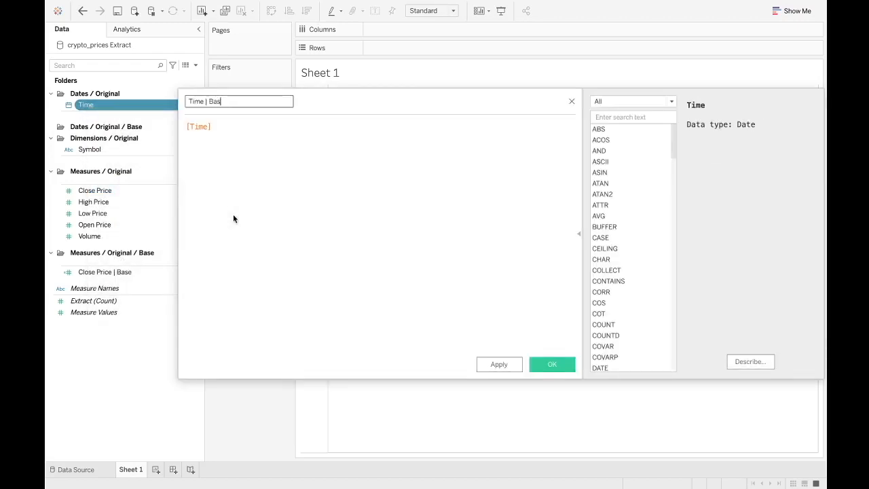
pyautogui.click(552, 364)
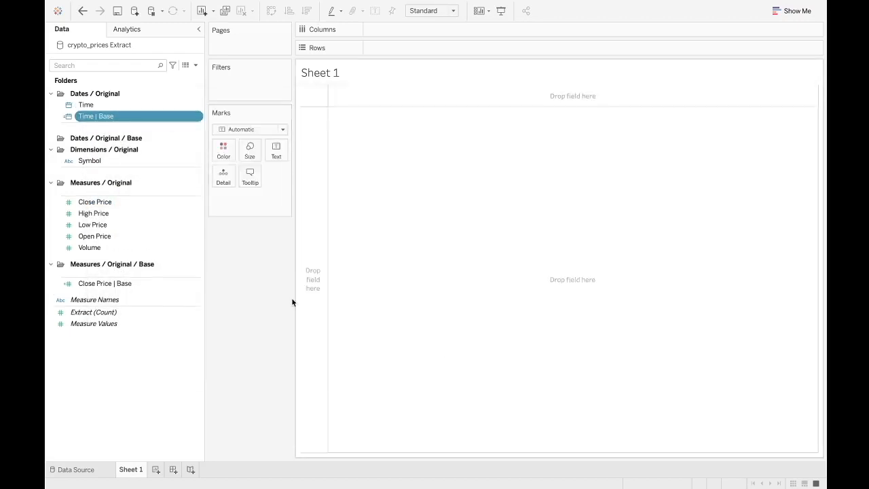
# - Create a new folder named Dates / Anchor
pyautogui.rightClick(140, 365)
pyautogui.click(231, 213)
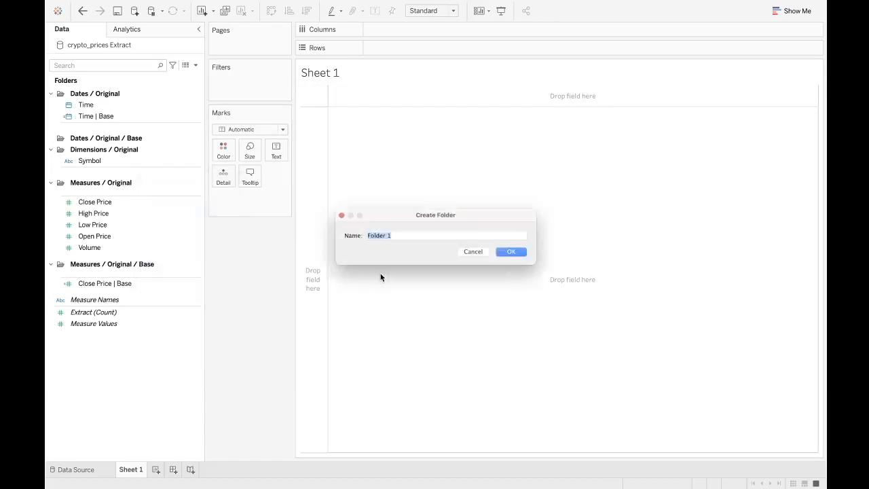
pyautogui.write('Dates / Anchor')
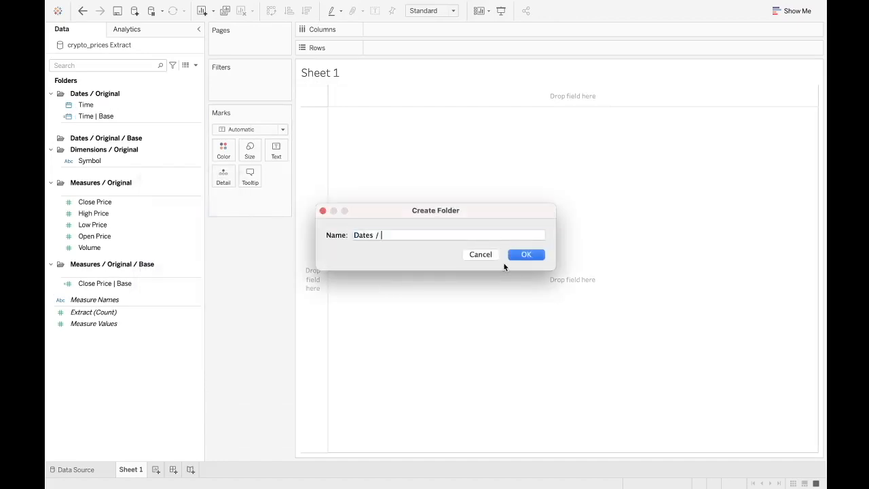
pyautogui.click(534, 255)
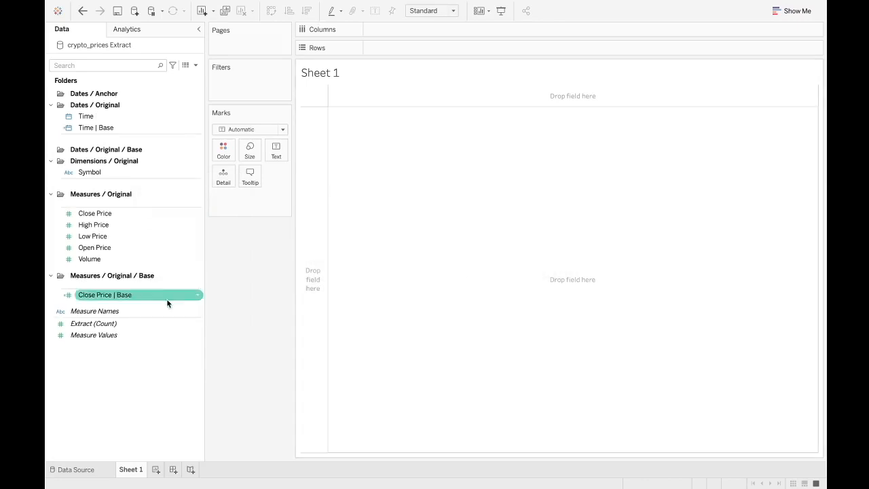
# - Create a calculated field named Time | Min with the formula { MIN([Time | Base]) }
pyautogui.rightClick(117, 366)
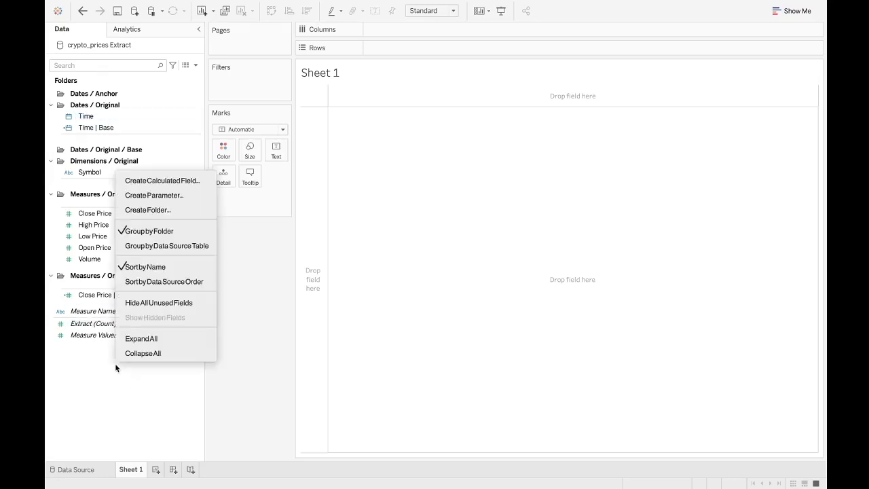
pyautogui.click(183, 180)
pyautogui.moveTo(248, 104); pyautogui.dragTo(161, 99)
pyautogui.write('Time | Min')
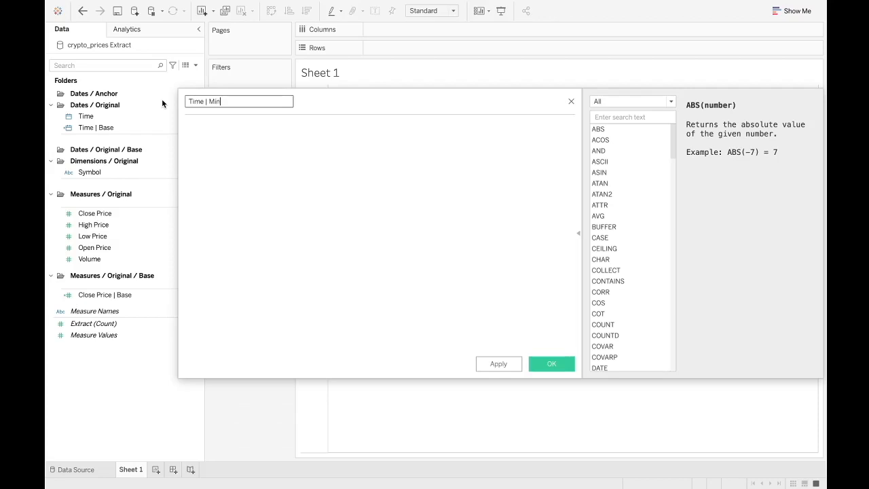
pyautogui.click(269, 150)
pyautogui.write('{  }')
pyautogui.press('Left')
pyautogui.press('Left')
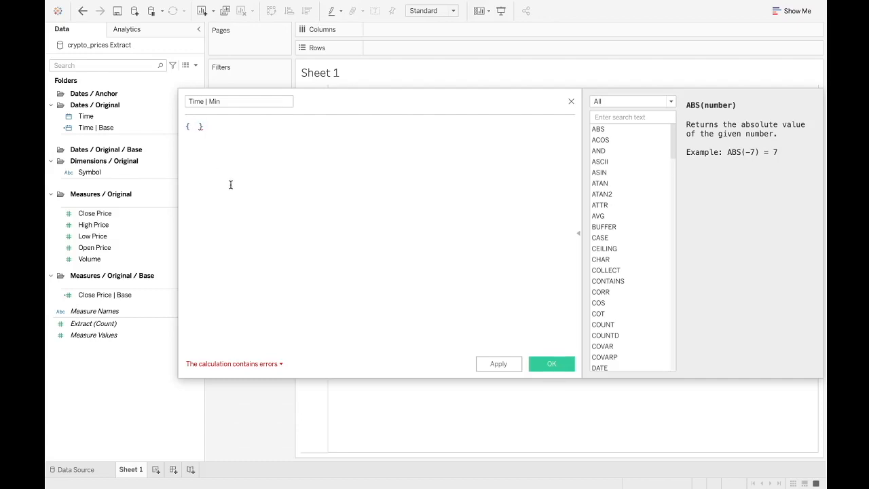
pyautogui.write('MIN(D')
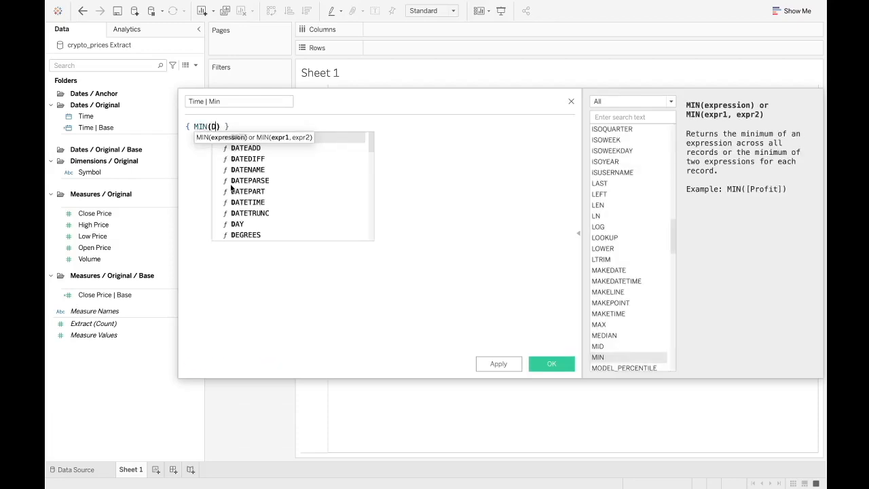
pyautogui.press('BackSpace')
pyautogui.write('Time')
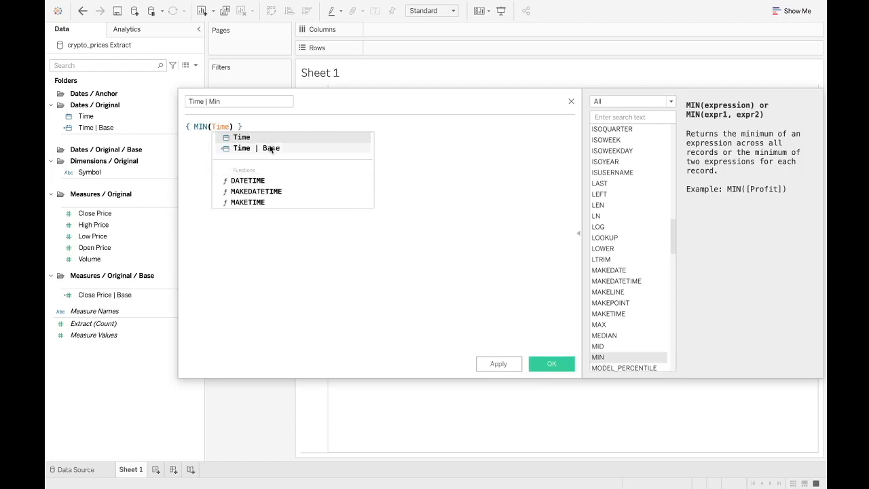
pyautogui.click(268, 148)
pyautogui.click(548, 363)
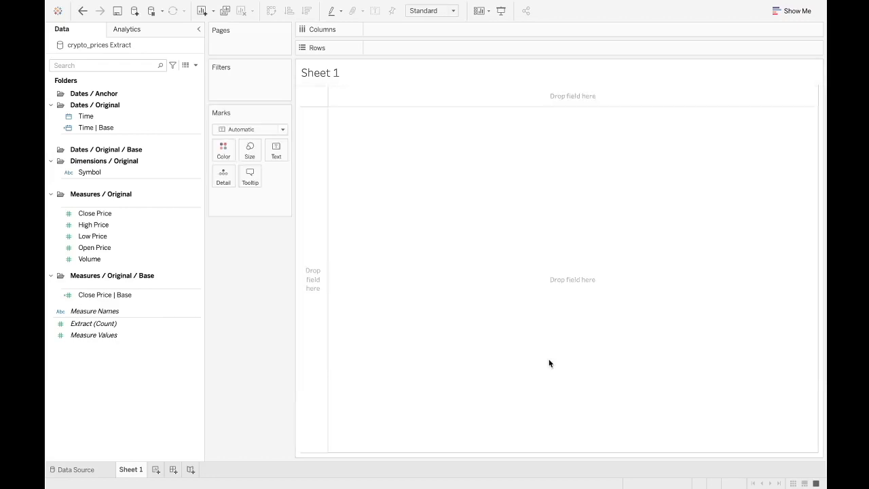
# - Create a calculated field named Time | Max with the formula { MAX([Time | Base]) }
pyautogui.rightClick(103, 415)
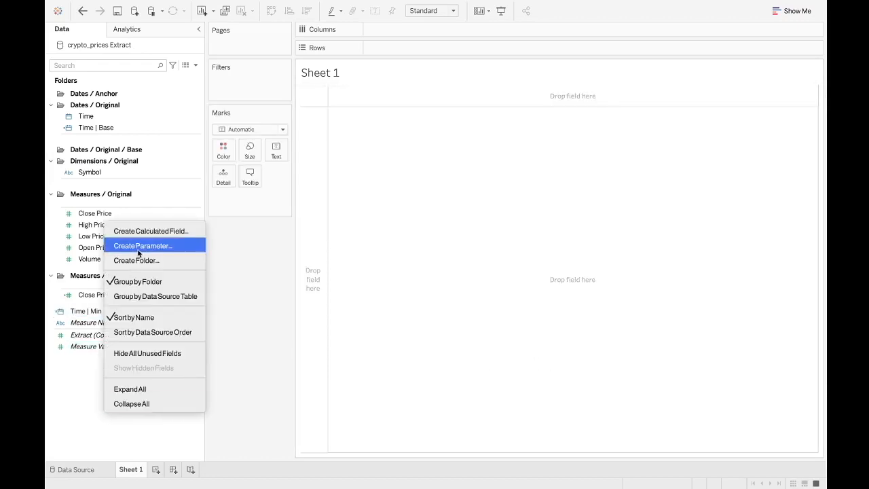
pyautogui.click(159, 236)
pyautogui.write('Time | Max')
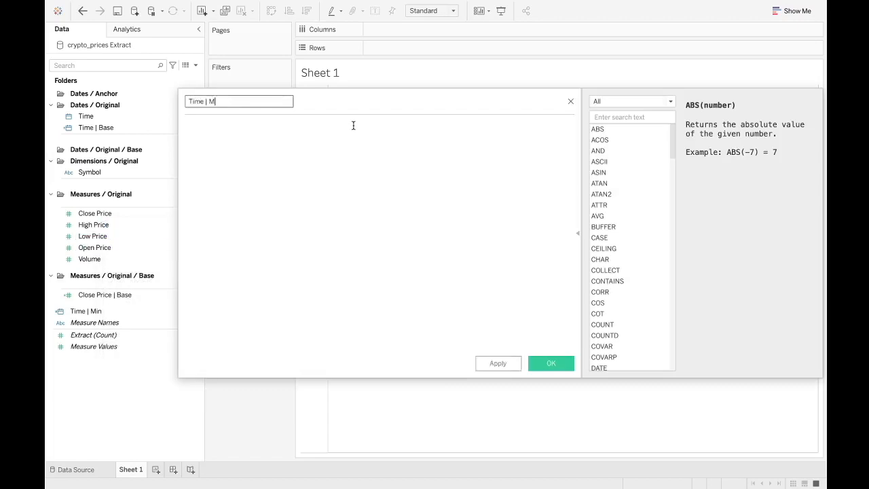
pyautogui.click(347, 144)
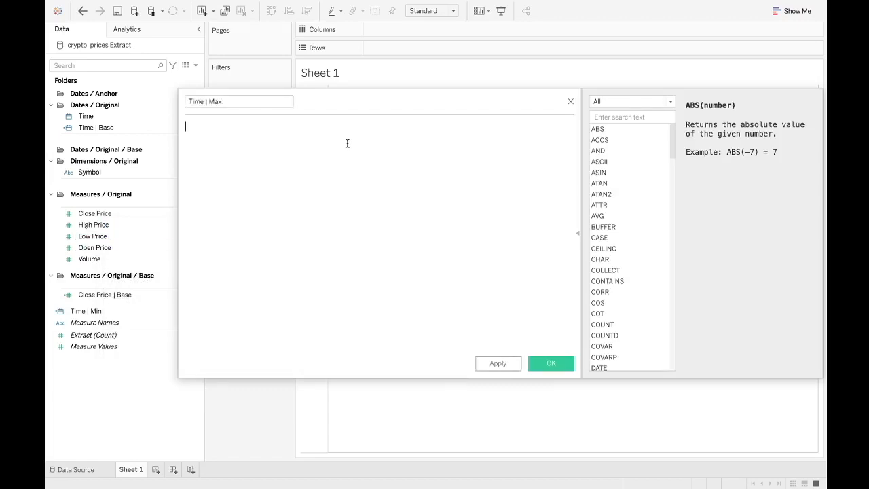
pyautogui.write('{}')
pyautogui.press('Left')
pyautogui.press('Left')
pyautogui.write('MAX(')
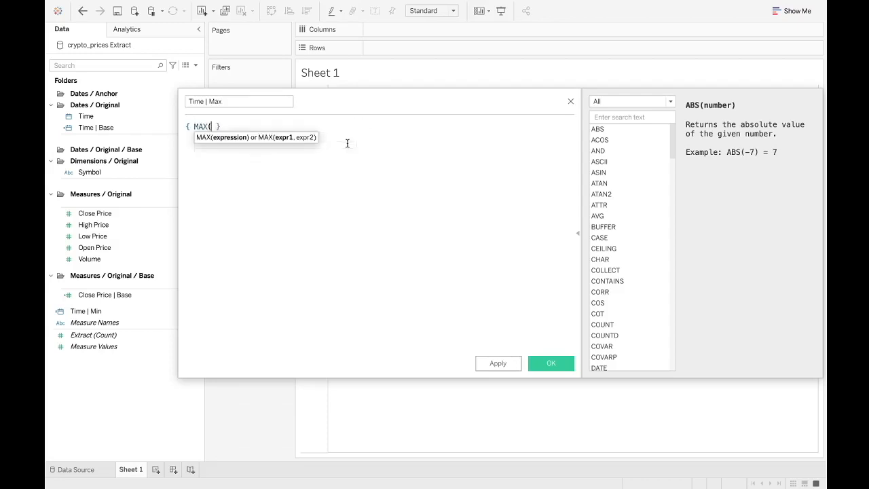
pyautogui.write('tim')
pyautogui.click(312, 147)
pyautogui.press('Right')
pyautogui.press('Right')
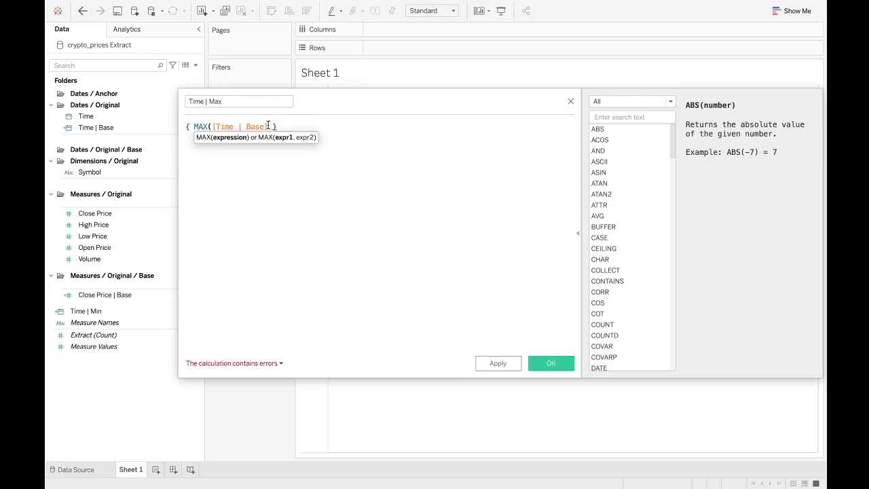
pyautogui.write(')')
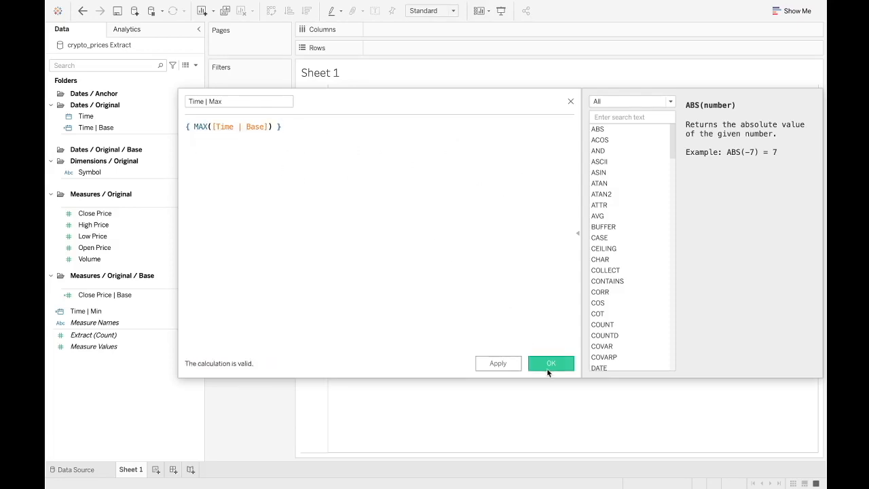
pyautogui.click(548, 365)
# - Add Time | Max and Time | Min to the Text mark and set both to Exact Date
pyautogui.moveTo(106, 311); pyautogui.dragTo(273, 153)
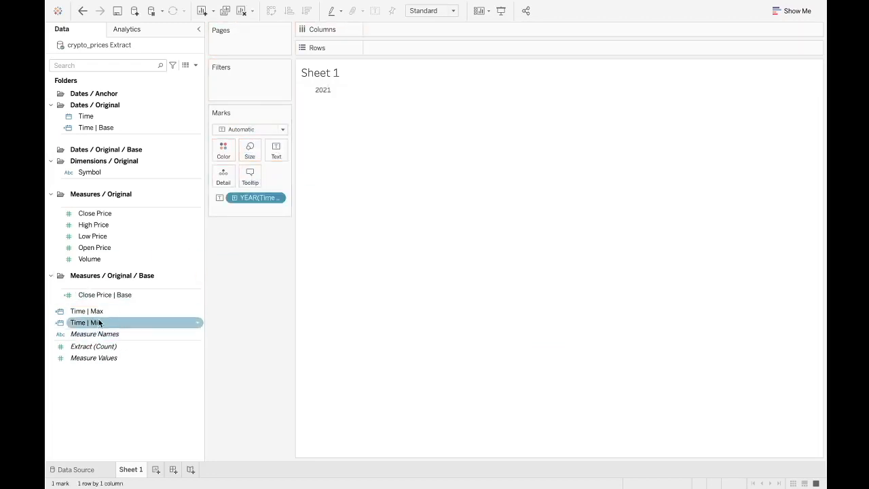
pyautogui.moveTo(102, 322); pyautogui.dragTo(274, 153)
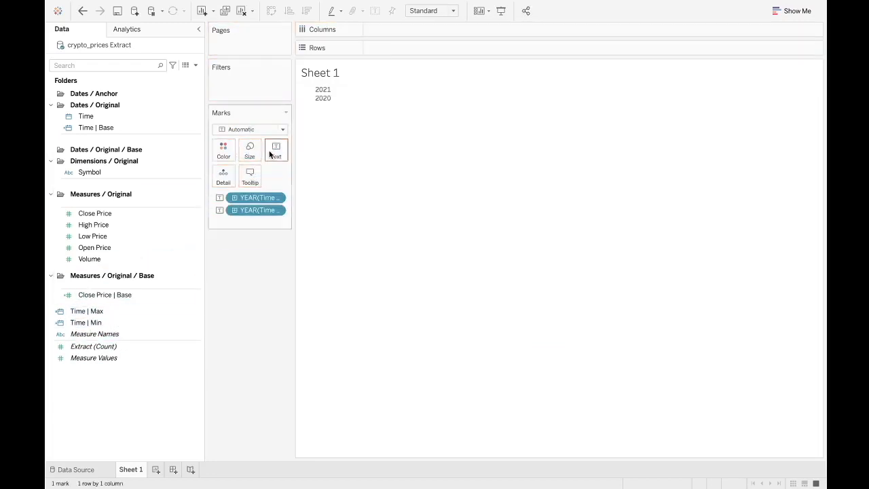
pyautogui.rightClick(251, 200)
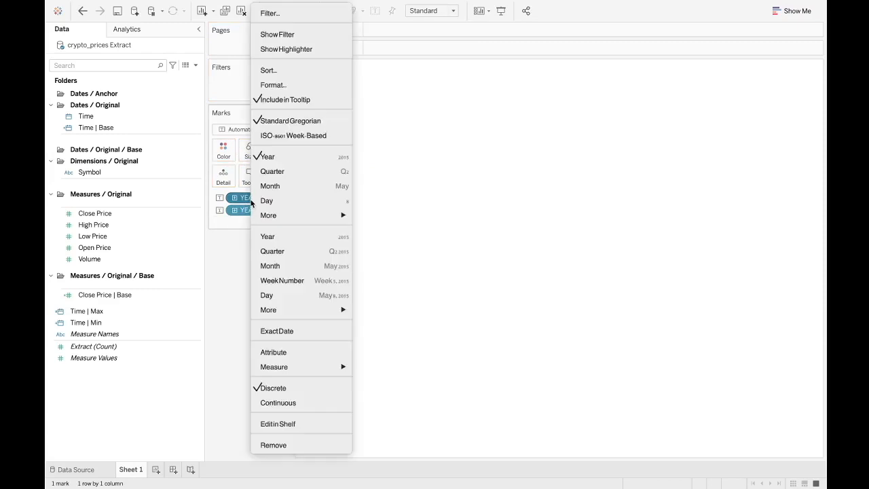
pyautogui.click(298, 331)
pyautogui.rightClick(251, 211)
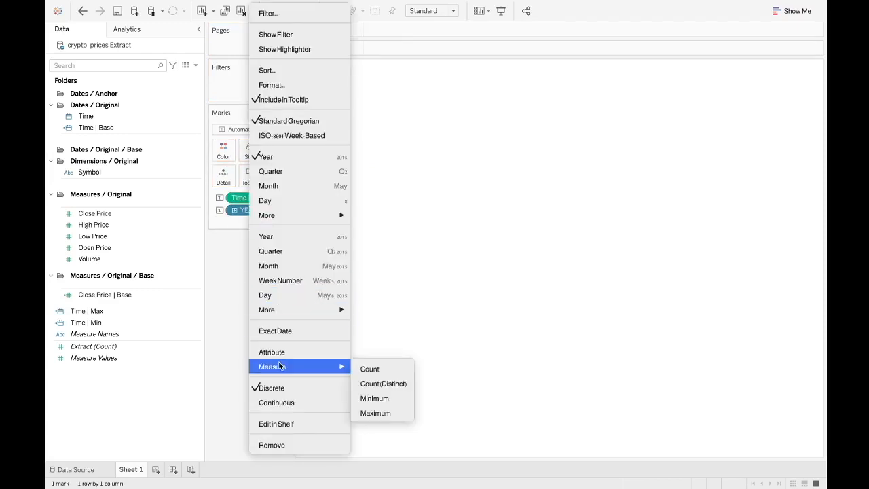
pyautogui.click(283, 331)
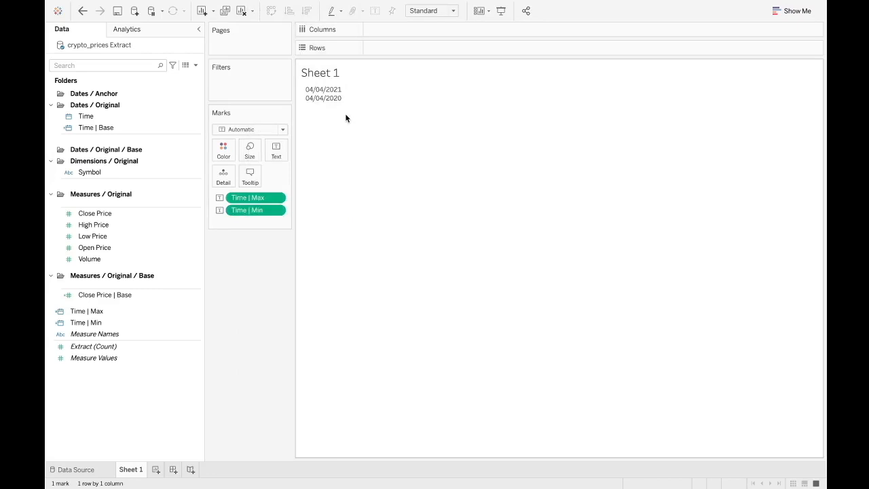
# - Add Time | Base to Detail as a Minimum measure
pyautogui.moveTo(336, 105)
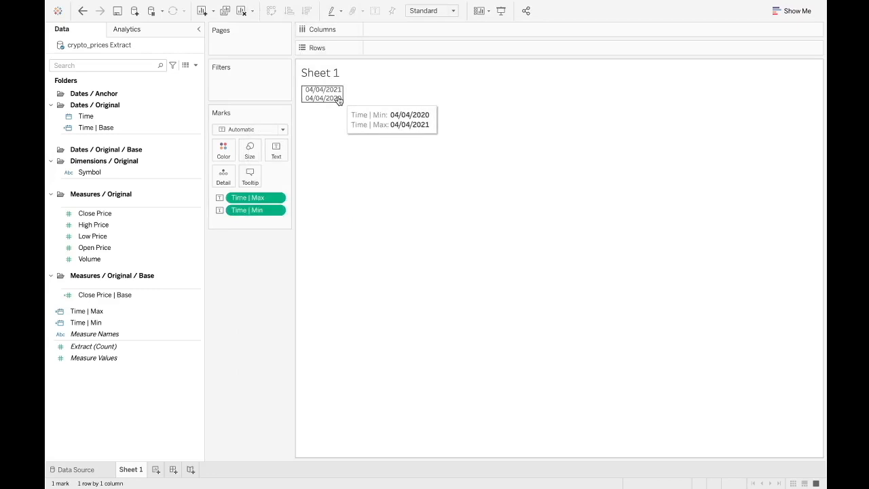
pyautogui.moveTo(111, 132); pyautogui.dragTo(250, 227)
pyautogui.rightClick(250, 224)
pyautogui.moveTo(325, 215)
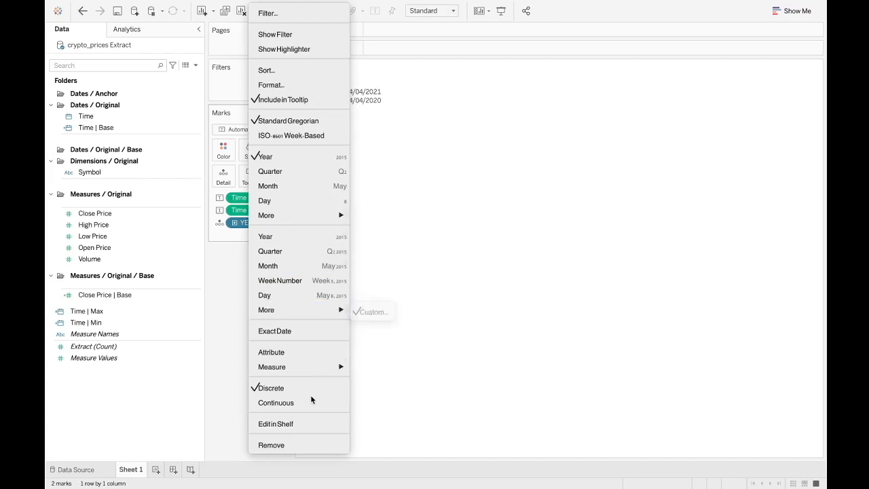
pyautogui.moveTo(330, 367)
pyautogui.click(374, 402)
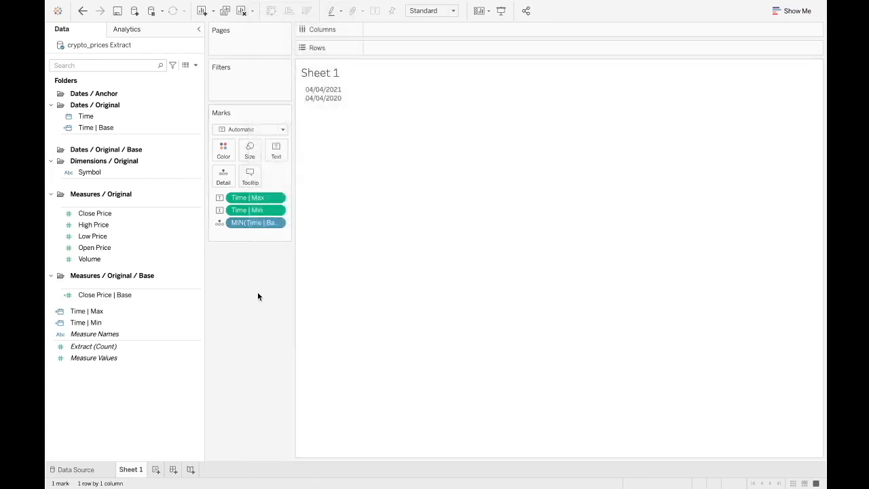
# - Add Time | Base to Detail again as a Maximum measure
pyautogui.moveTo(97, 128); pyautogui.dragTo(229, 236)
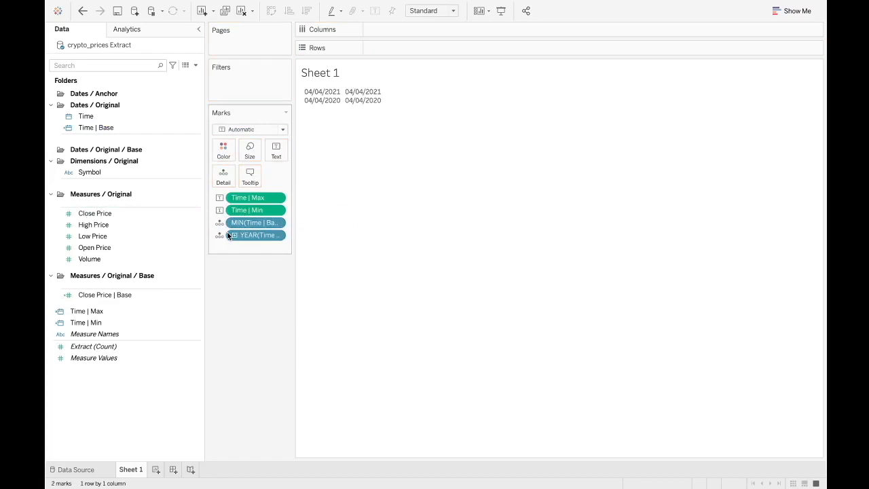
pyautogui.rightClick(253, 235)
pyautogui.moveTo(333, 368)
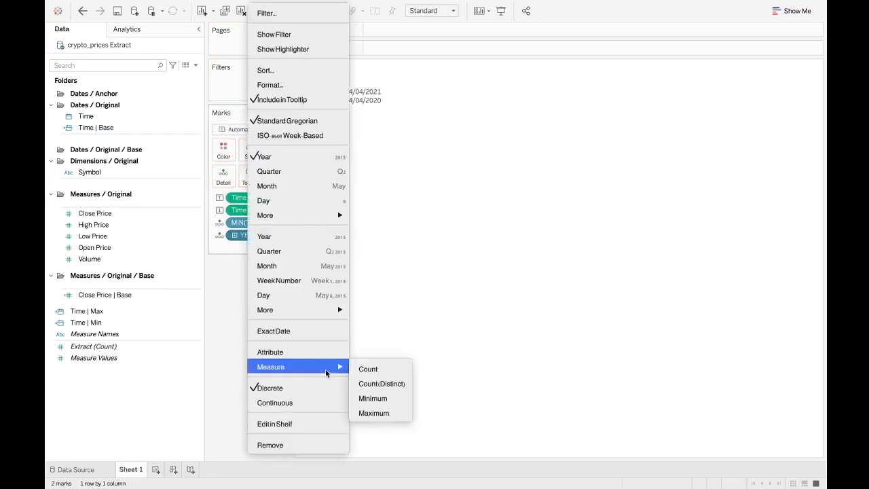
pyautogui.click(382, 412)
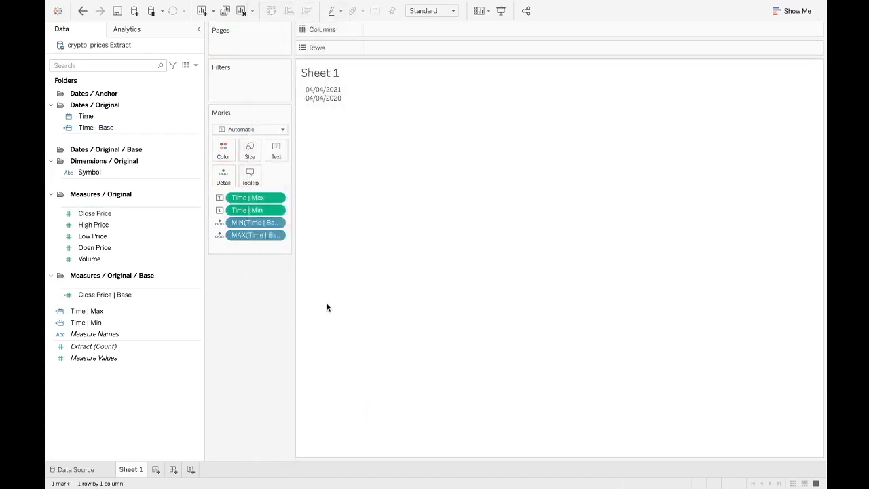
# - Move the MIN and MAX Time | Base pills from Detail onto the Text mark
pyautogui.rightClick(256, 226)
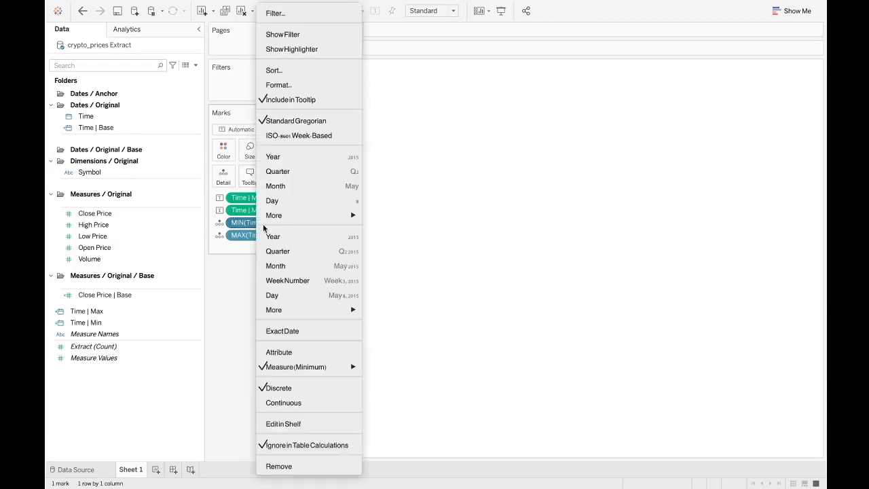
pyautogui.click(253, 232)
pyautogui.moveTo(252, 233); pyautogui.dragTo(276, 161)
pyautogui.moveTo(256, 235); pyautogui.dragTo(278, 156)
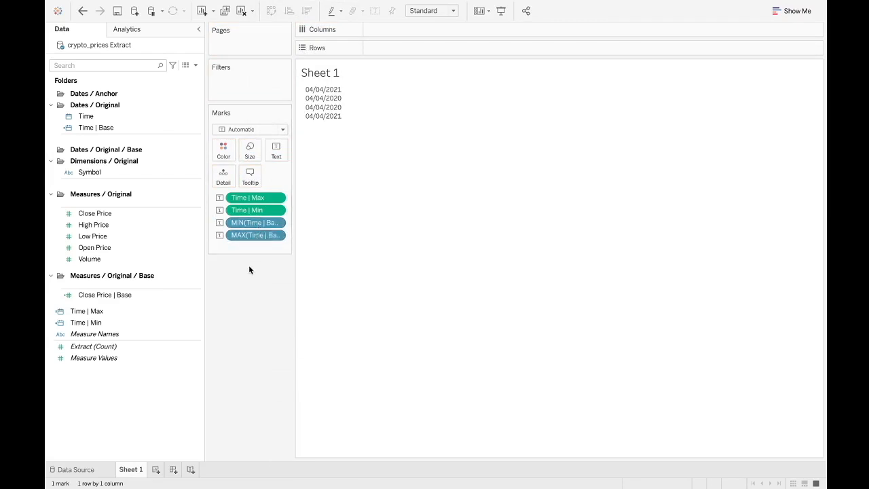
pyautogui.rightClick(99, 128)
pyautogui.click(125, 152)
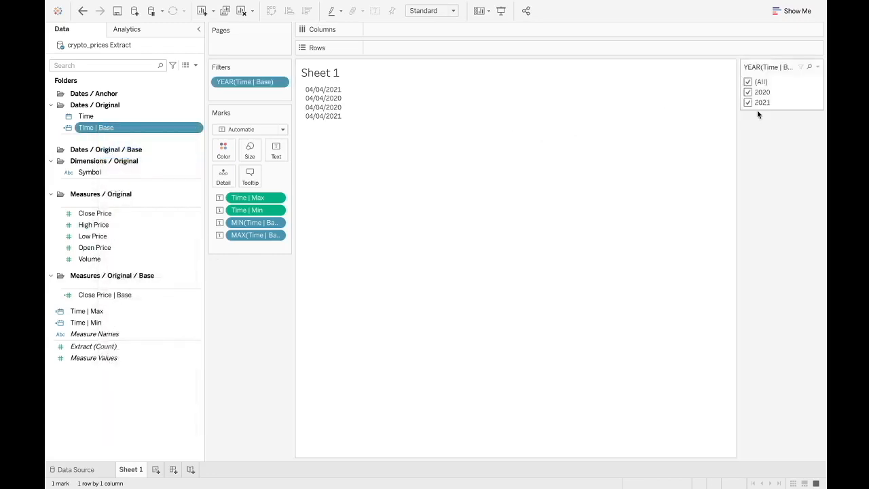
pyautogui.click(818, 68)
pyautogui.click(723, 91)
# - Filter the sheet on Time | Base as a range of dates and show its filter control
pyautogui.moveTo(114, 132); pyautogui.dragTo(222, 88)
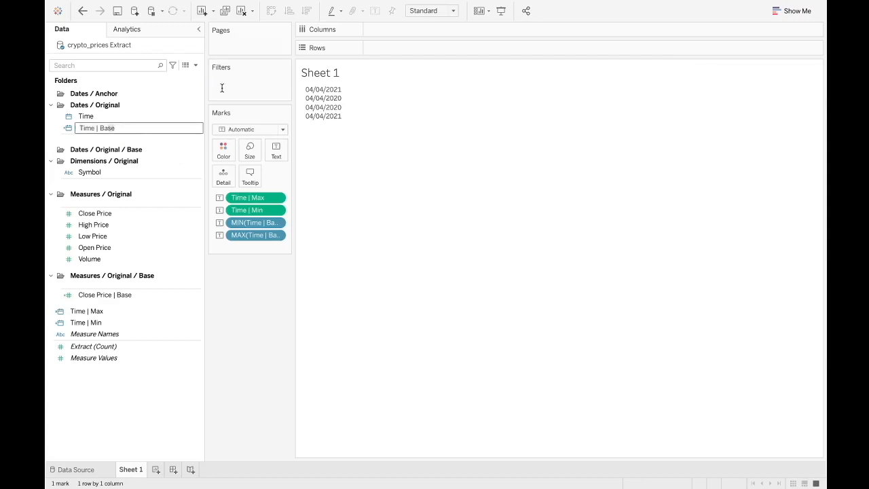
pyautogui.click(350, 184)
pyautogui.moveTo(116, 128); pyautogui.dragTo(229, 79)
pyautogui.click(413, 173)
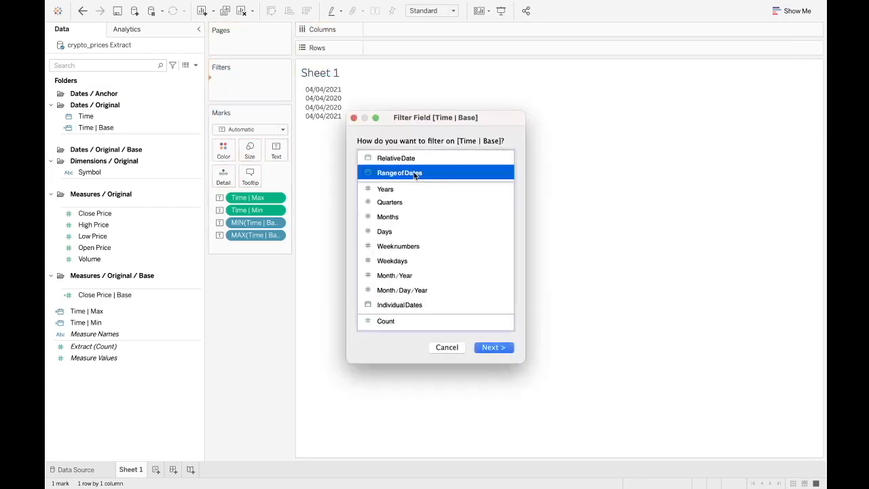
pyautogui.click(477, 347)
pyautogui.click(543, 332)
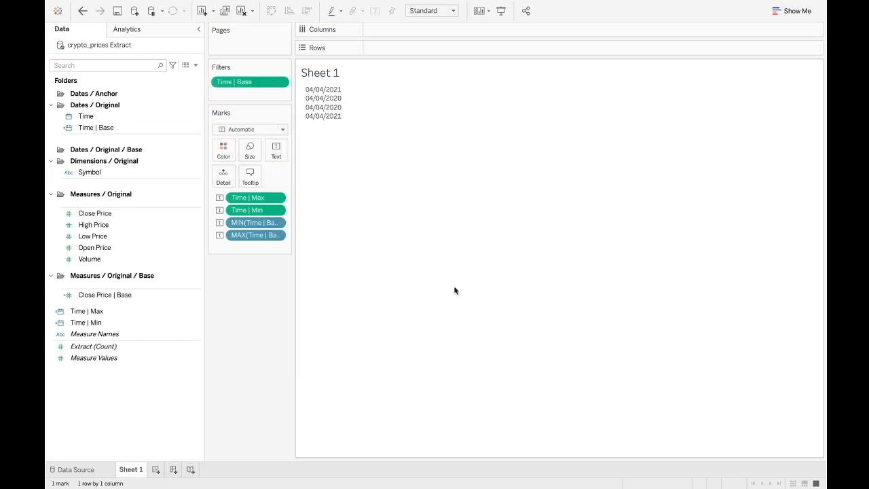
pyautogui.rightClick(255, 82)
pyautogui.click(301, 38)
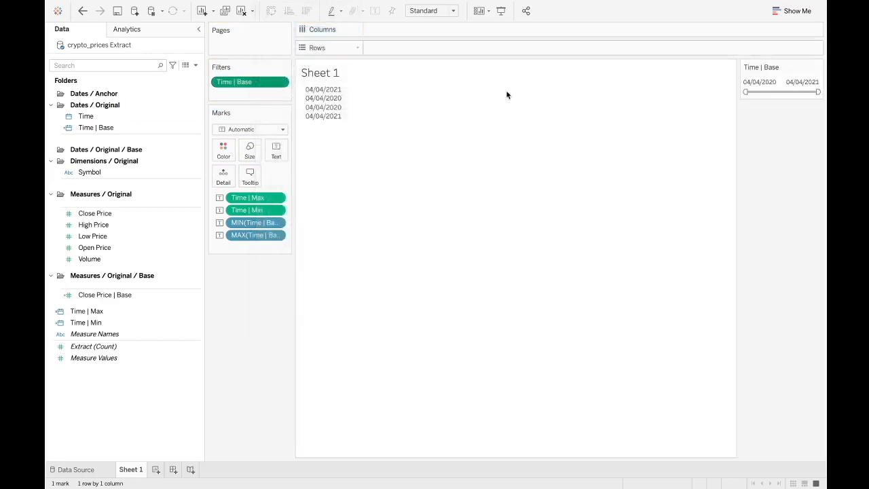
# - Narrow the Time | Base range filter to 21/09/2020 through 15/01/2021
pyautogui.moveTo(745, 92); pyautogui.dragTo(776, 91)
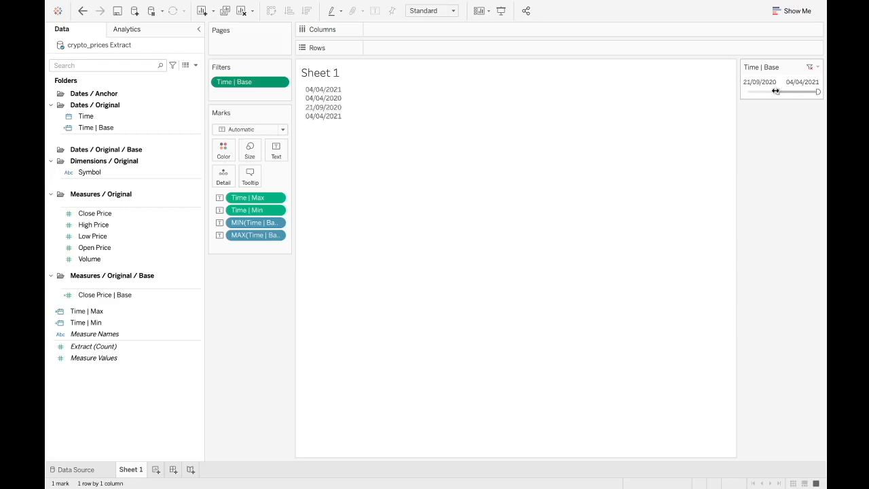
pyautogui.click(320, 115)
pyautogui.click(321, 114)
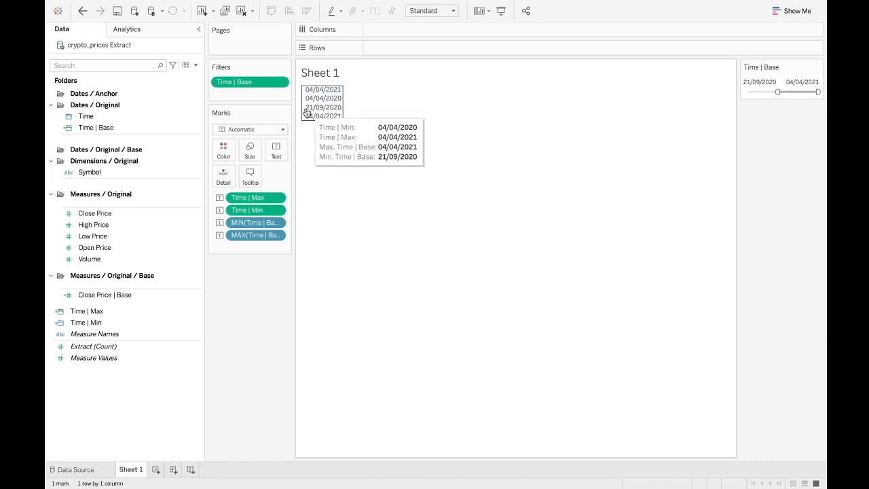
pyautogui.moveTo(819, 92); pyautogui.dragTo(804, 91)
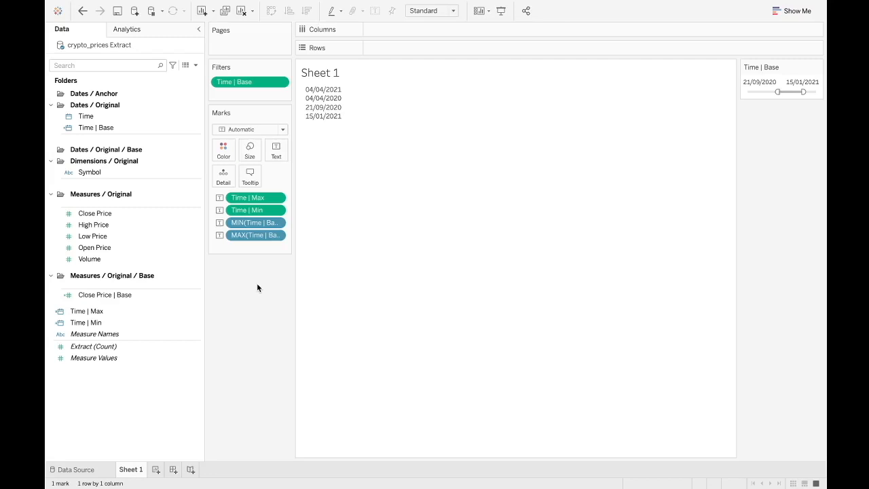
# - Add the Time | Base filter to context and remove it from context again
pyautogui.rightClick(256, 82)
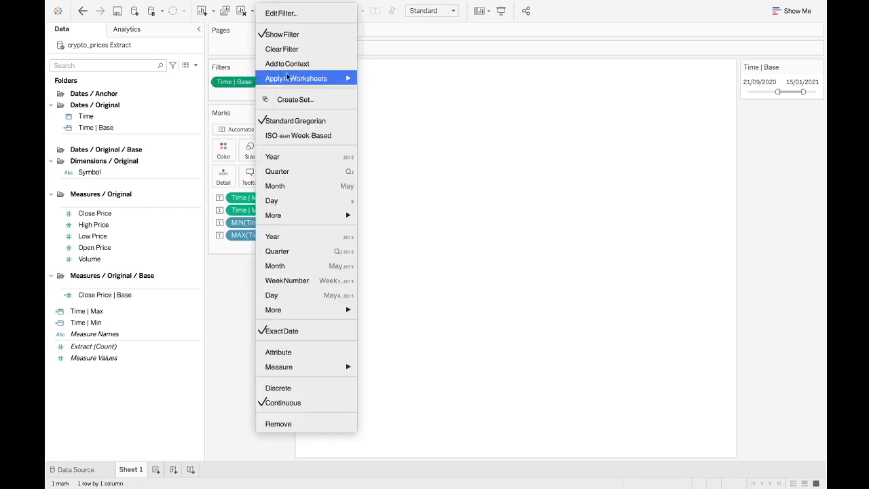
pyautogui.click(287, 64)
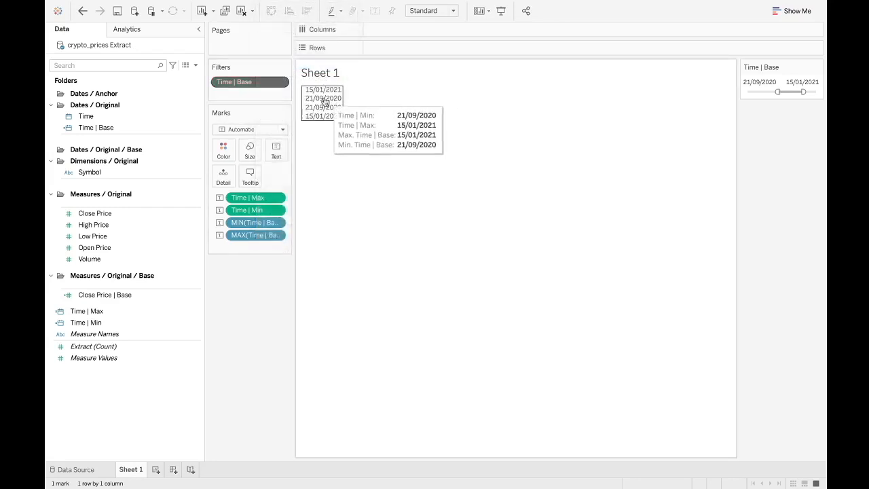
pyautogui.rightClick(253, 81)
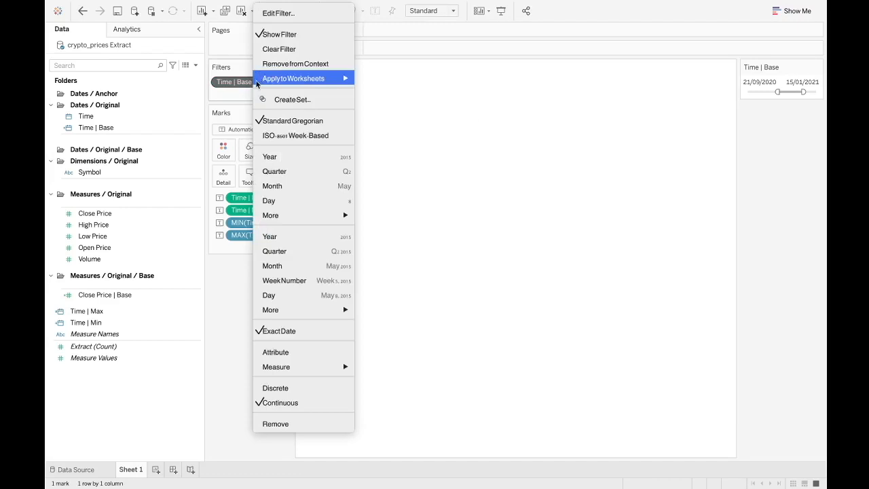
pyautogui.click(287, 63)
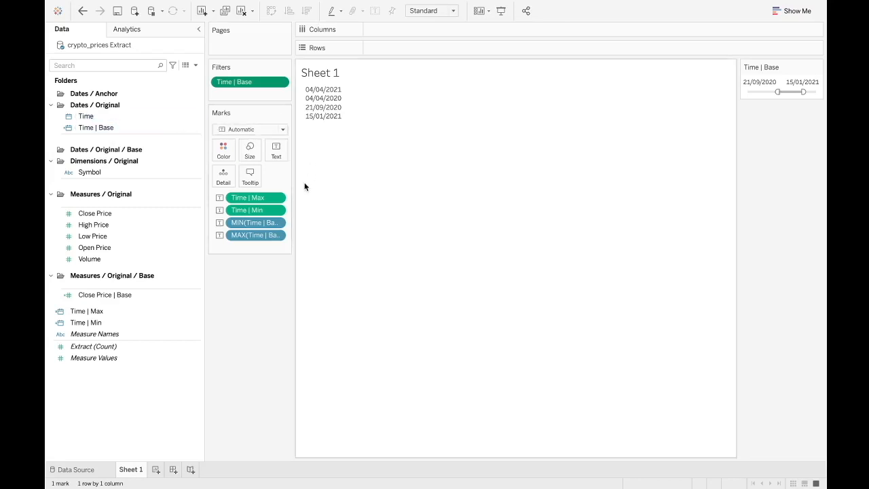
# - Move Time | Max and Time | Min into the Dates / Anchor folder
pyautogui.click(99, 313)
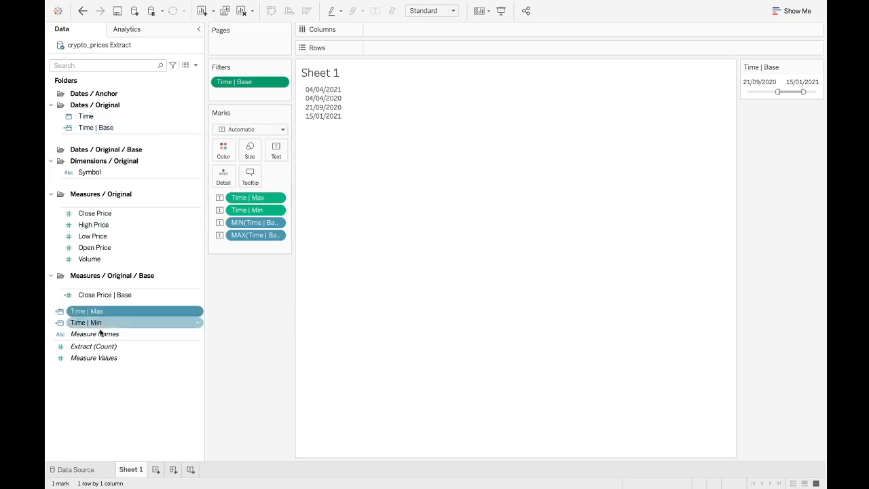
pyautogui.keyDown('ctrl'); pyautogui.click(100, 322); pyautogui.keyUp('ctrl')
pyautogui.moveTo(100, 310); pyautogui.dragTo(130, 95)
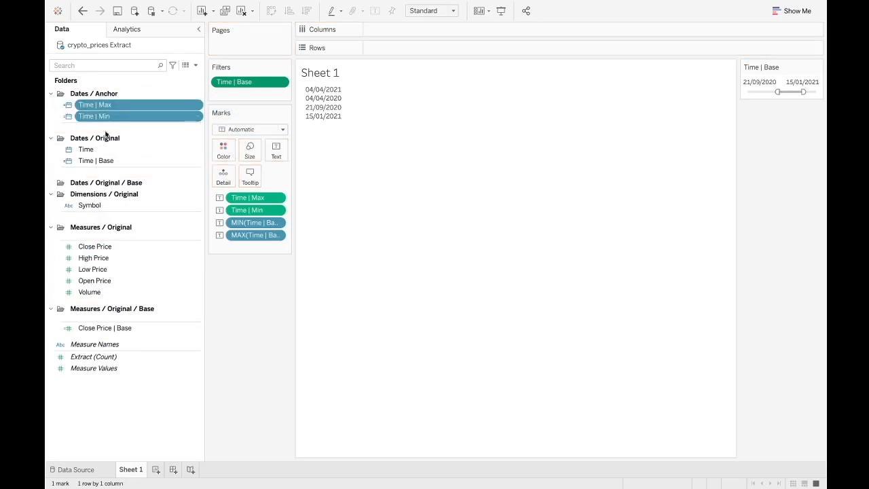
pyautogui.click(90, 106)
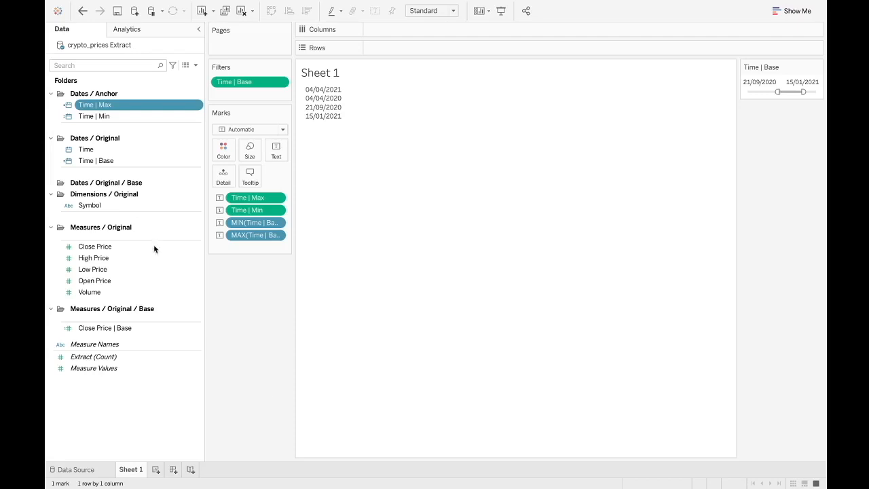
pyautogui.click(86, 95)
pyautogui.click(87, 138)
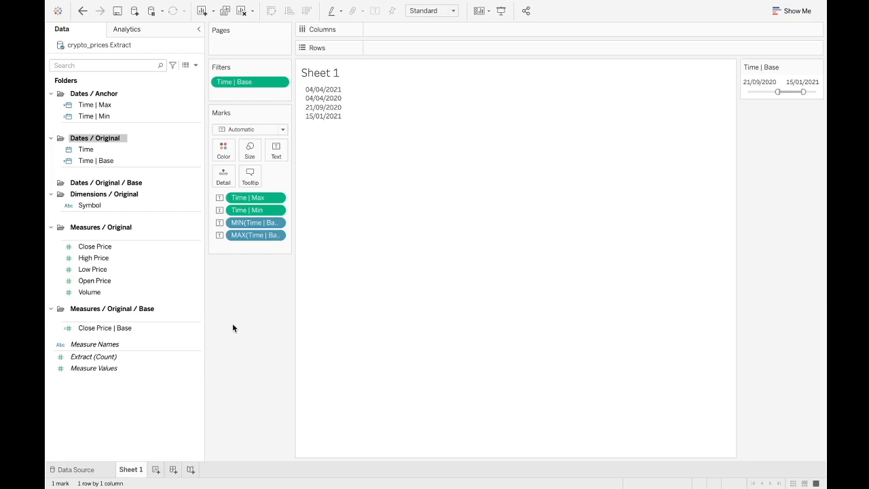
# - Examine the reference workbook's Measures / Periods / Current / Week folder contents
pyautogui.hotkey('ctrl', 'Left')
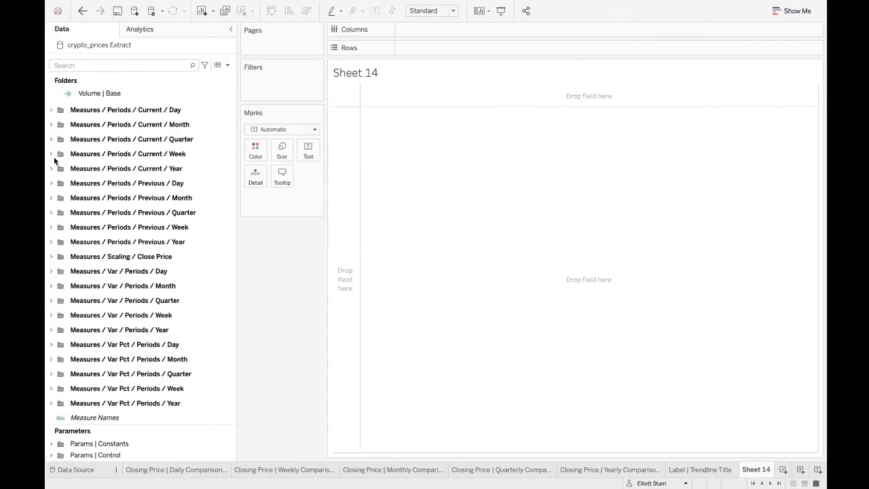
pyautogui.click(51, 154)
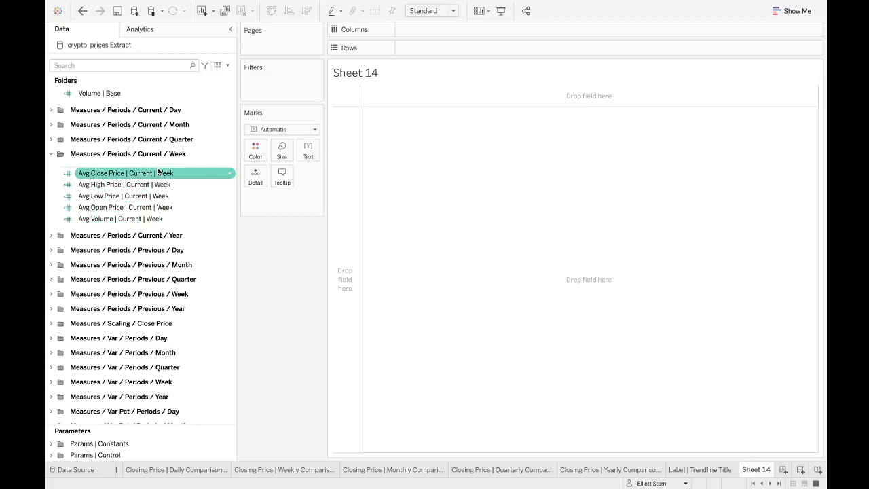
pyautogui.hotkey('ctrl', 'Right')
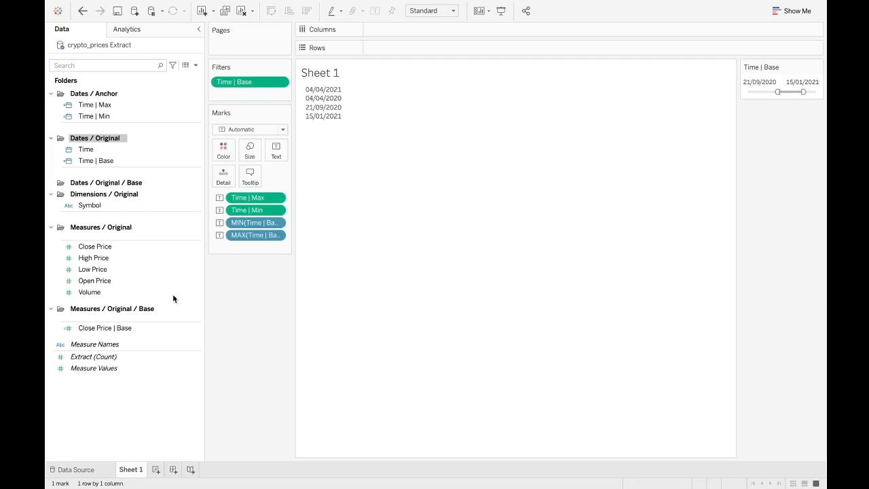
pyautogui.click(103, 247)
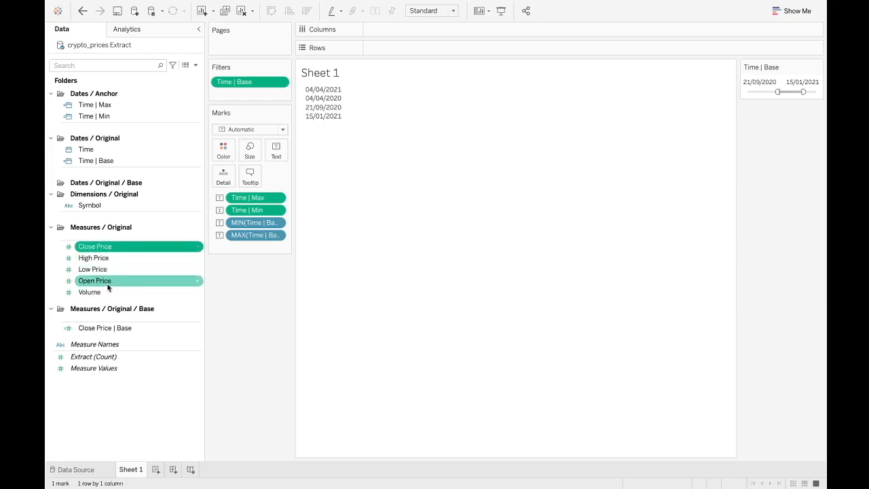
pyautogui.click(51, 309)
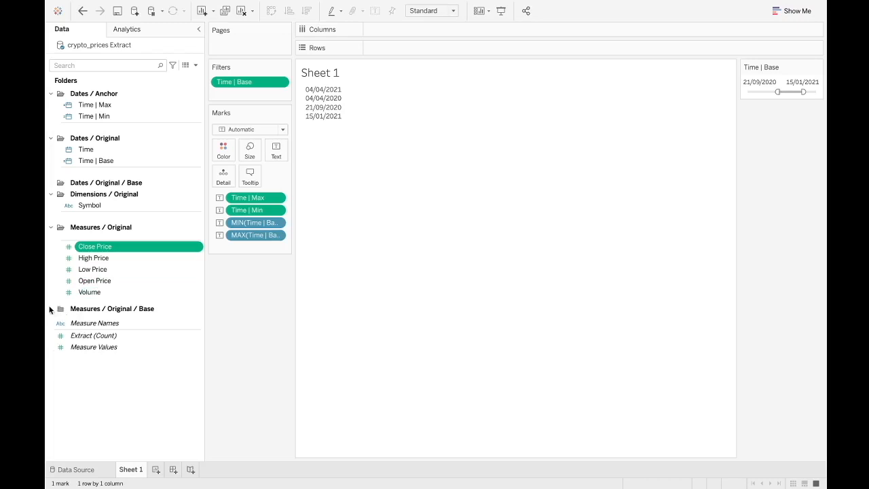
pyautogui.click(51, 309)
# - Open the Close Price | Base calculation, try prefixing IF to the formula, then close it unchanged
pyautogui.click(112, 329)
pyautogui.rightClick(154, 329)
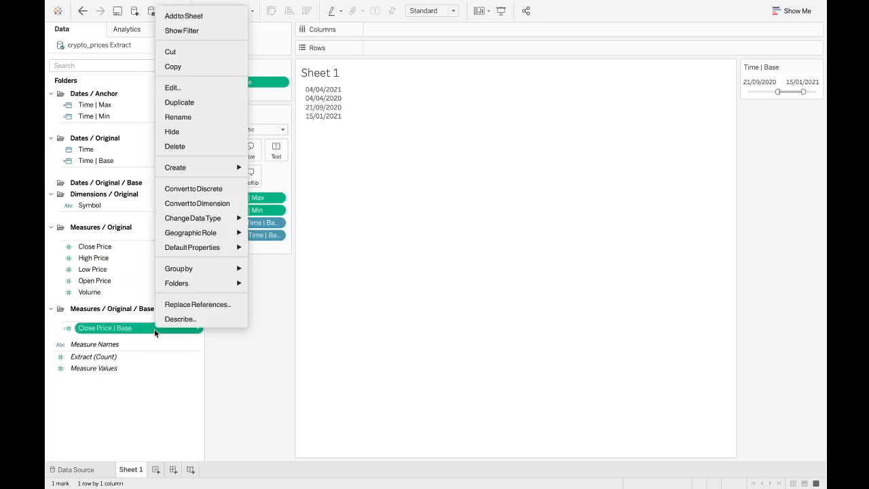
pyautogui.click(203, 83)
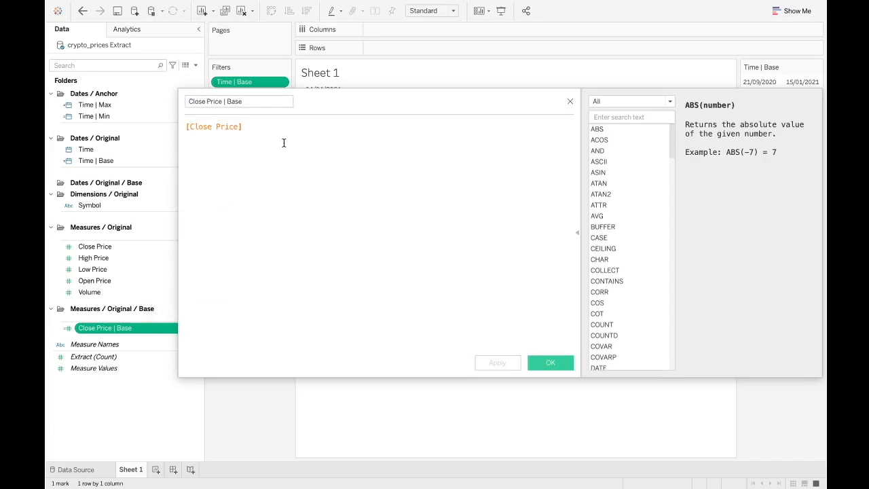
pyautogui.click(191, 129)
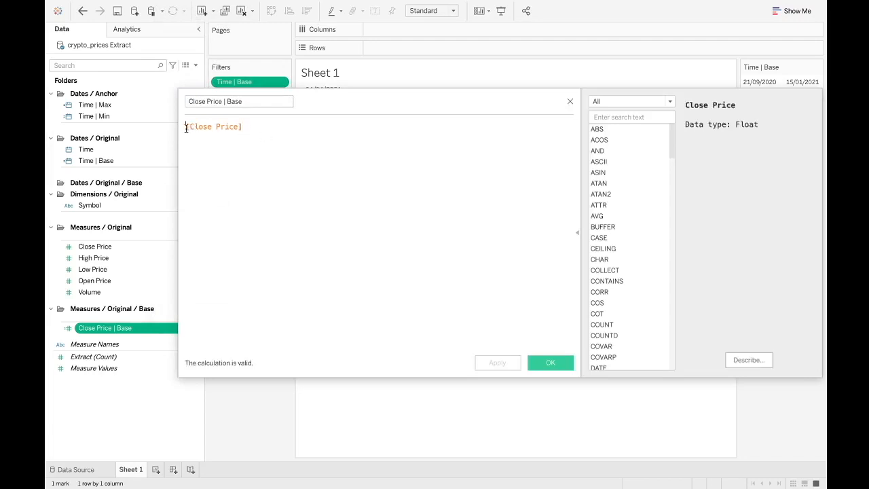
pyautogui.write('If')
pyautogui.press('BackSpace')
pyautogui.write('F')
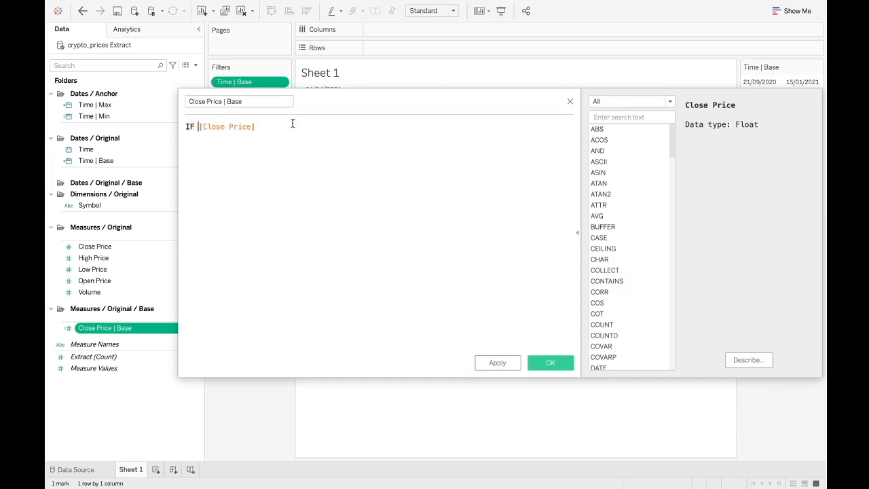
pyautogui.moveTo(199, 126); pyautogui.dragTo(166, 127)
pyautogui.press('BackSpace')
pyautogui.click(570, 101)
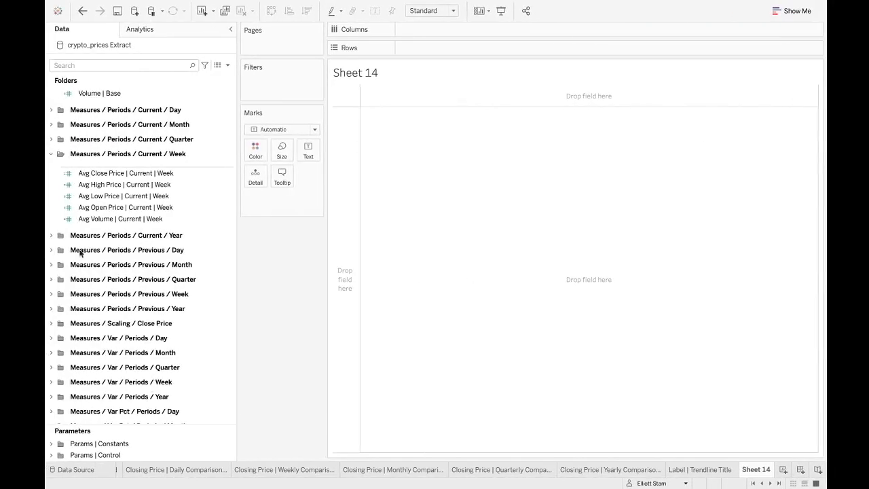
# - Expand the reference workbook's Measures / Periods / Previous / Day folder
pyautogui.click(51, 249)
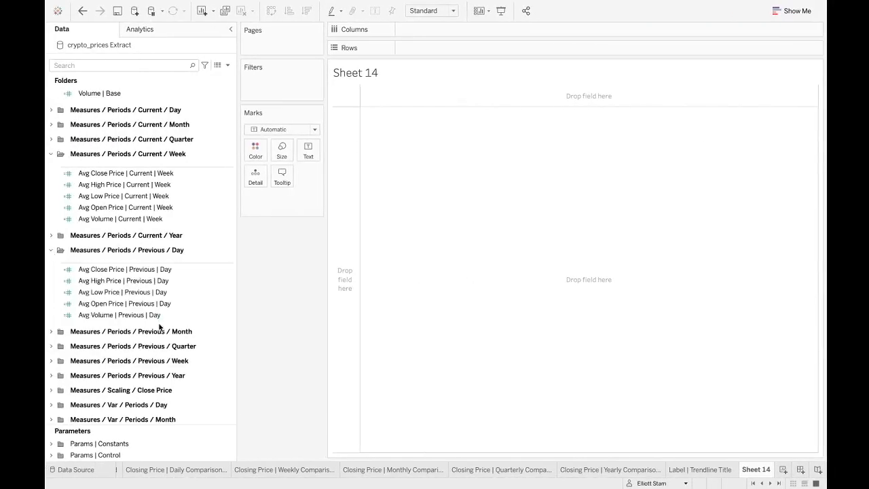